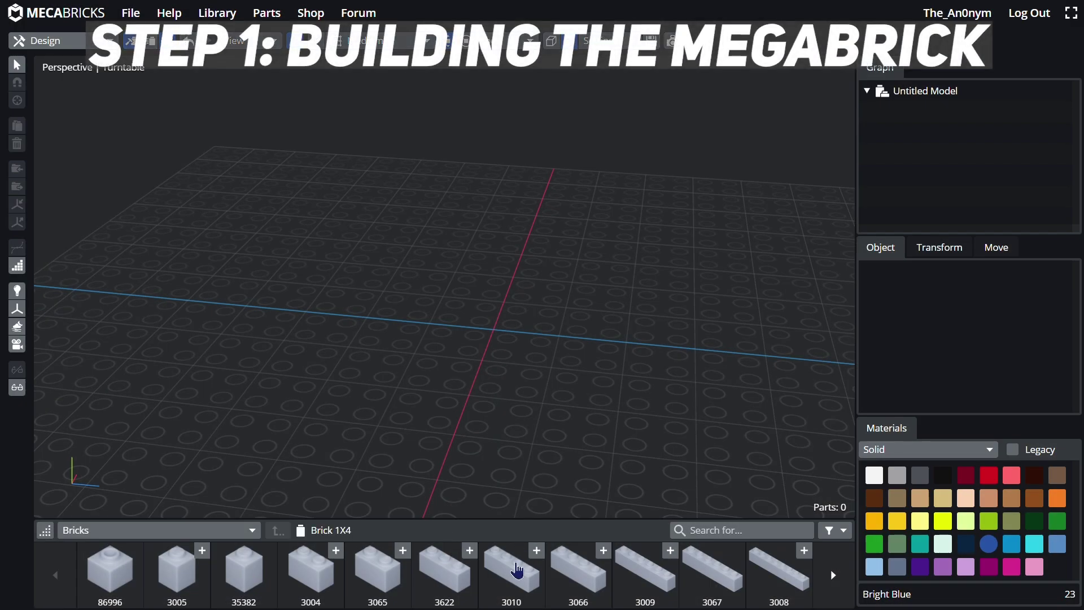
# Add a Bright Blue 1x4 brick to the empty Mecabricks model
pyautogui.click(512, 570)
pyautogui.moveTo(685, 305)
pyautogui.mouseDown(button='middle')
pyautogui.moveTo(610, 358)
pyautogui.moveTo(476, 314)
pyautogui.moveTo(501, 363)
pyautogui.moveTo(469, 350)
pyautogui.mouseUp(button='middle')
pyautogui.click(469, 350)
# Search parts for 'round' and place 79393 curved tiles to form a stud ring
pyautogui.click(742, 529)
pyautogui.write('round')
pyautogui.click(833, 575)
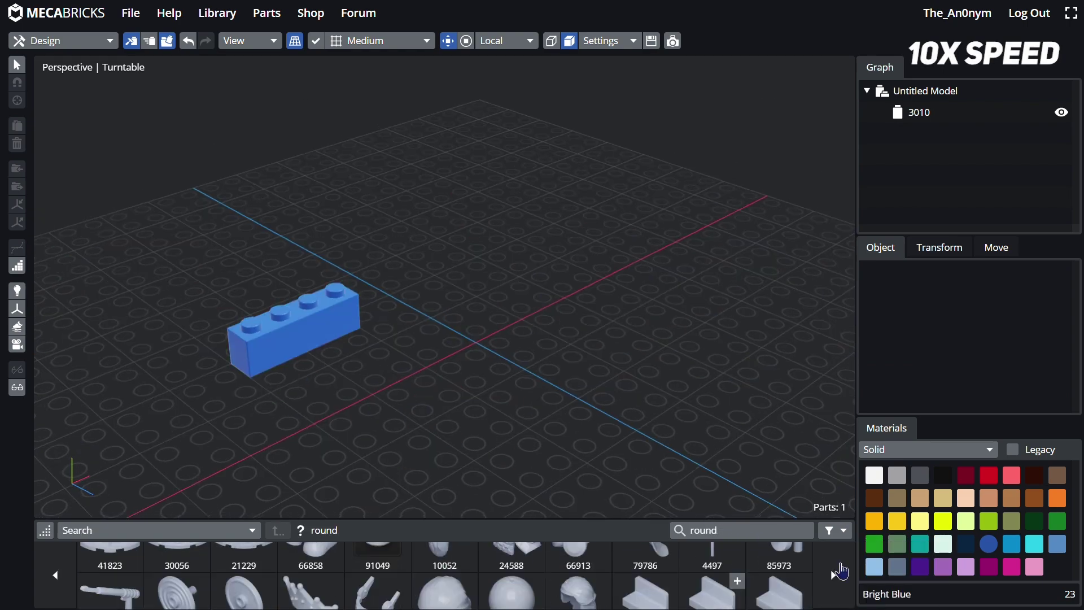
pyautogui.click(834, 574)
pyautogui.click(310, 575)
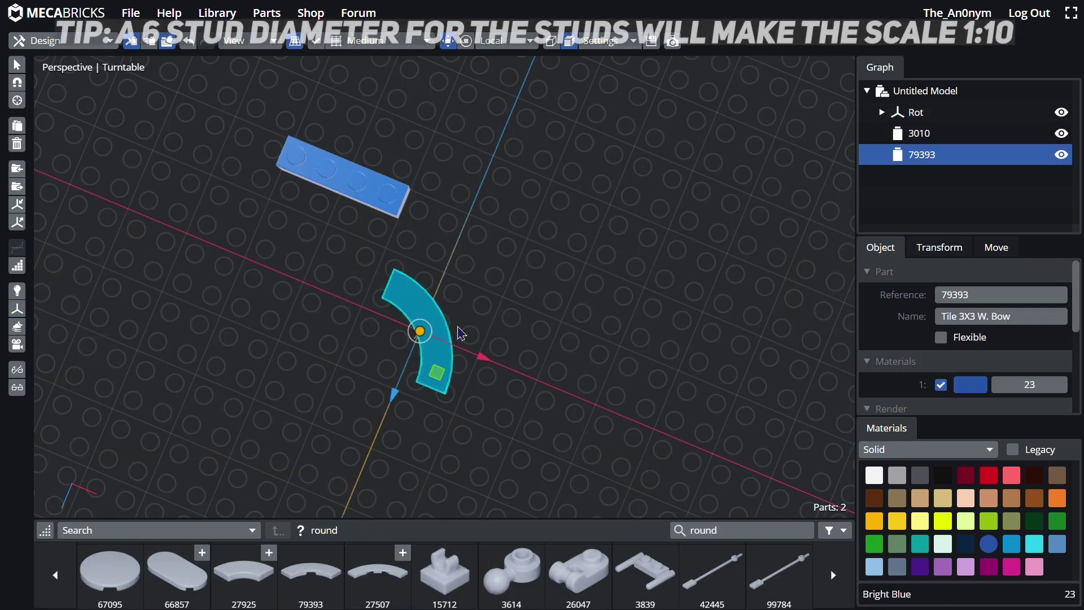
pyautogui.click(132, 436)
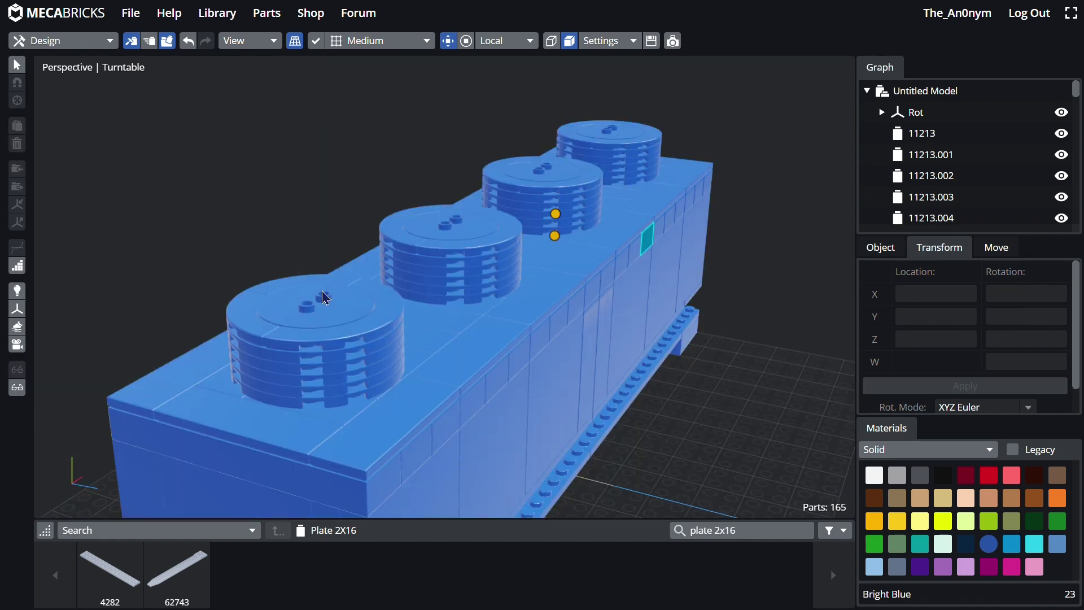
# Box-select parts in front orthographic view and fit 2x16 plates under the megabrick
pyautogui.press('KP_1')
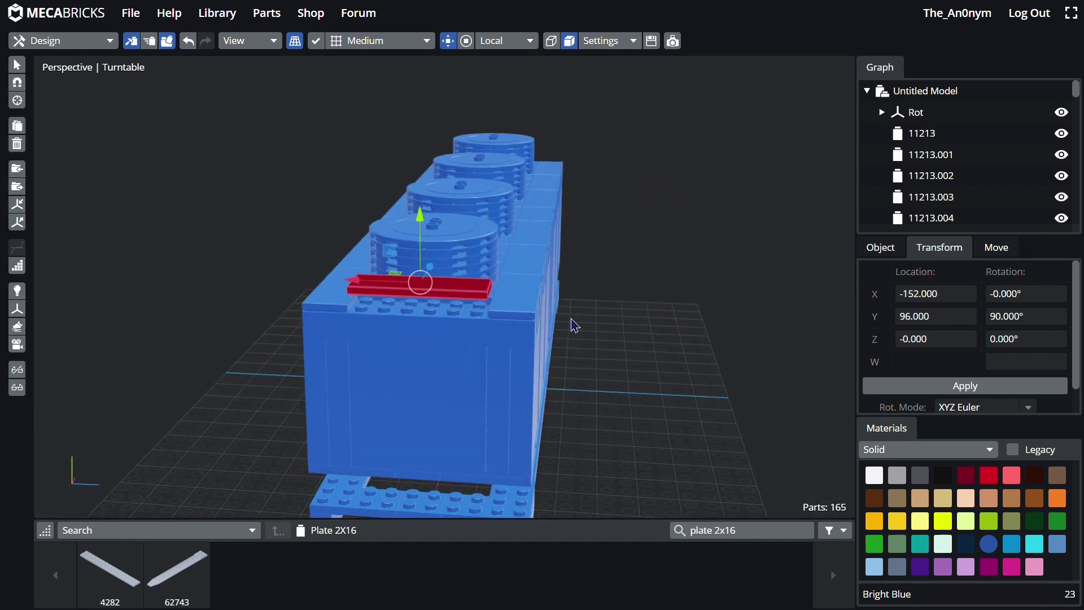
pyautogui.moveTo(188, 152); pyautogui.dragTo(740, 352)
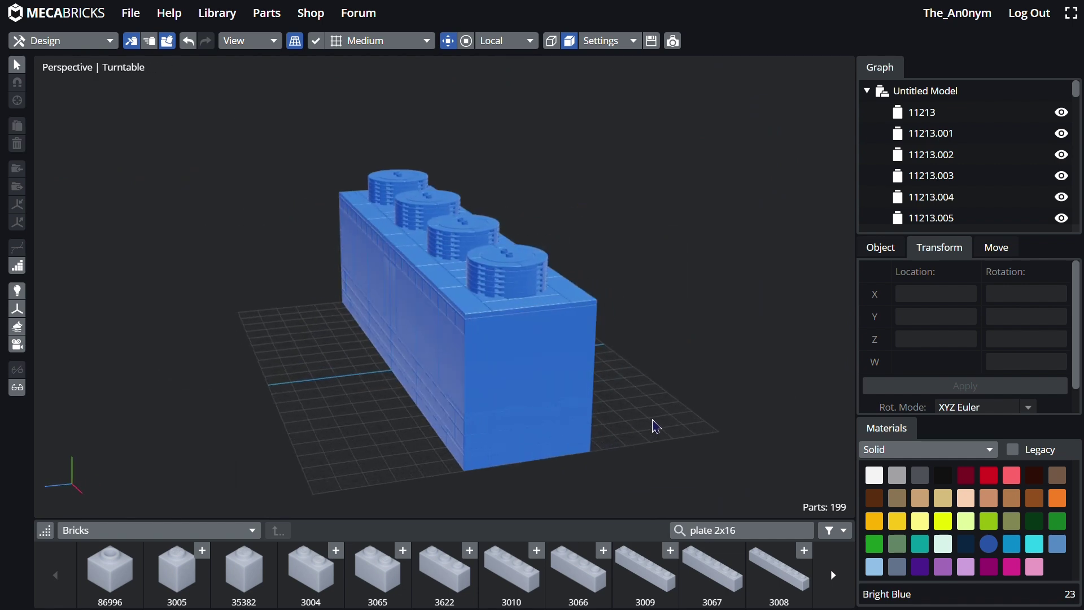
pyautogui.moveTo(657, 427)
pyautogui.mouseDown(button='middle')
pyautogui.moveTo(561, 414)
pyautogui.moveTo(554, 341)
pyautogui.moveTo(524, 347)
pyautogui.mouseUp(button='middle')
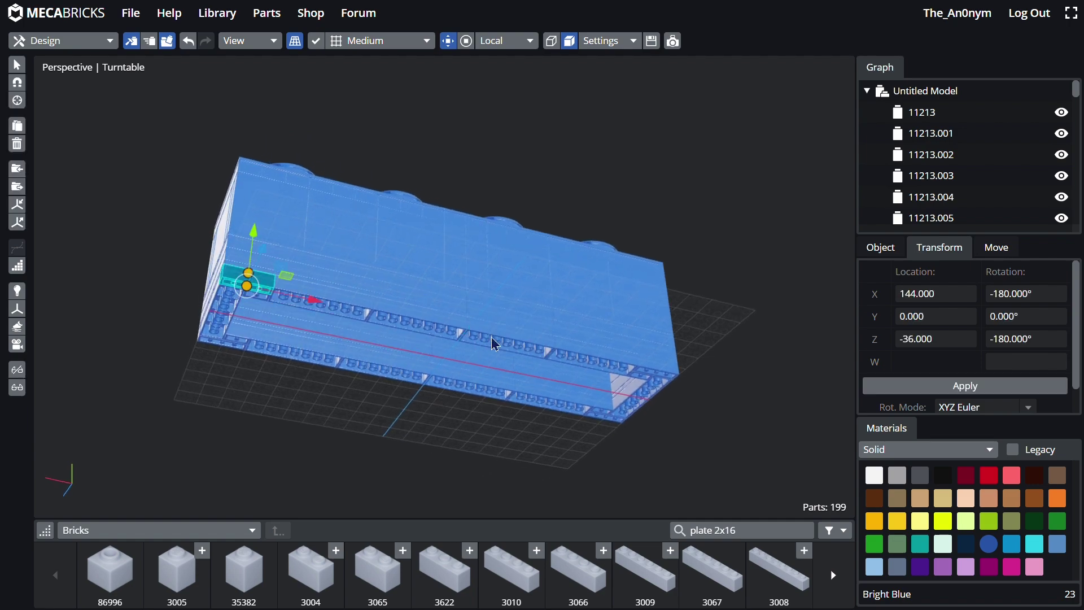
pyautogui.press('f')
pyautogui.moveTo(714, 395); pyautogui.dragTo(367, 491, button='middle')
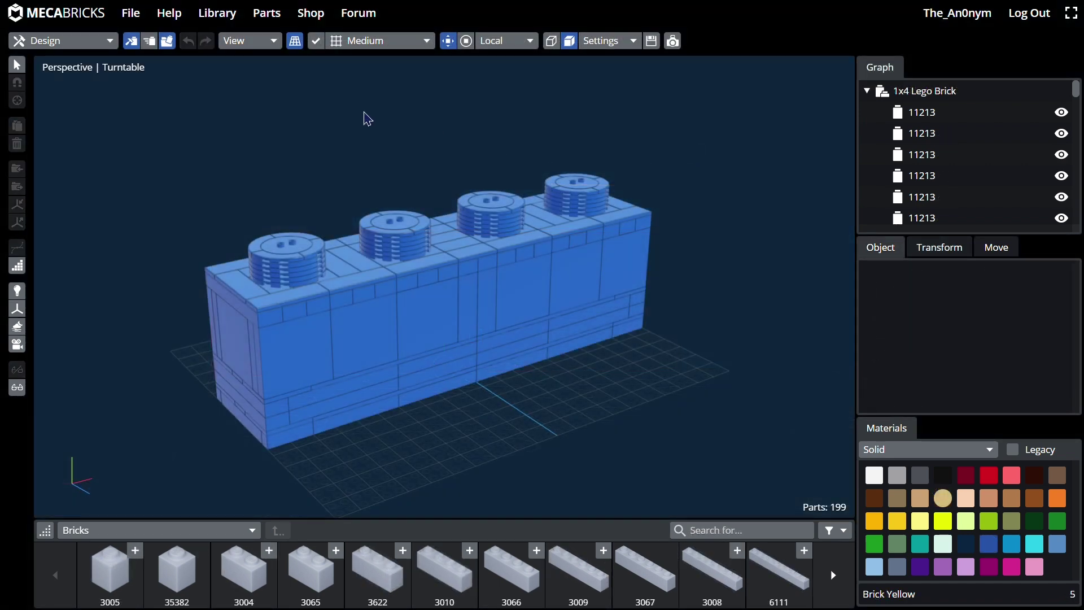
# Export '1x4 Lego Brick' from the File menu as a Blender Add-on (.zmbx) file
pyautogui.click(135, 27)
pyautogui.click(179, 125)
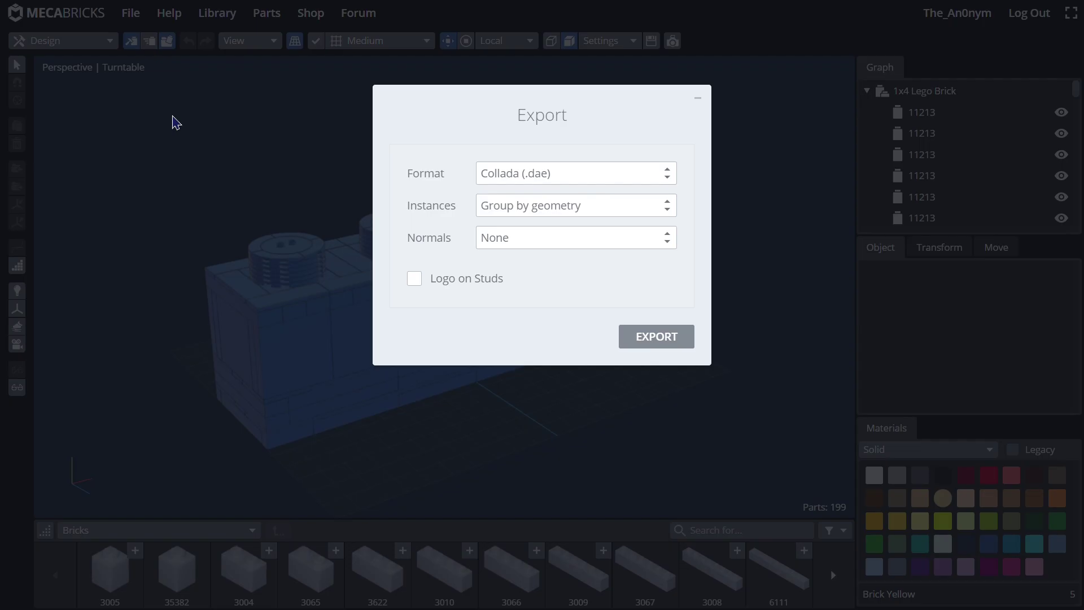
pyautogui.click(557, 197)
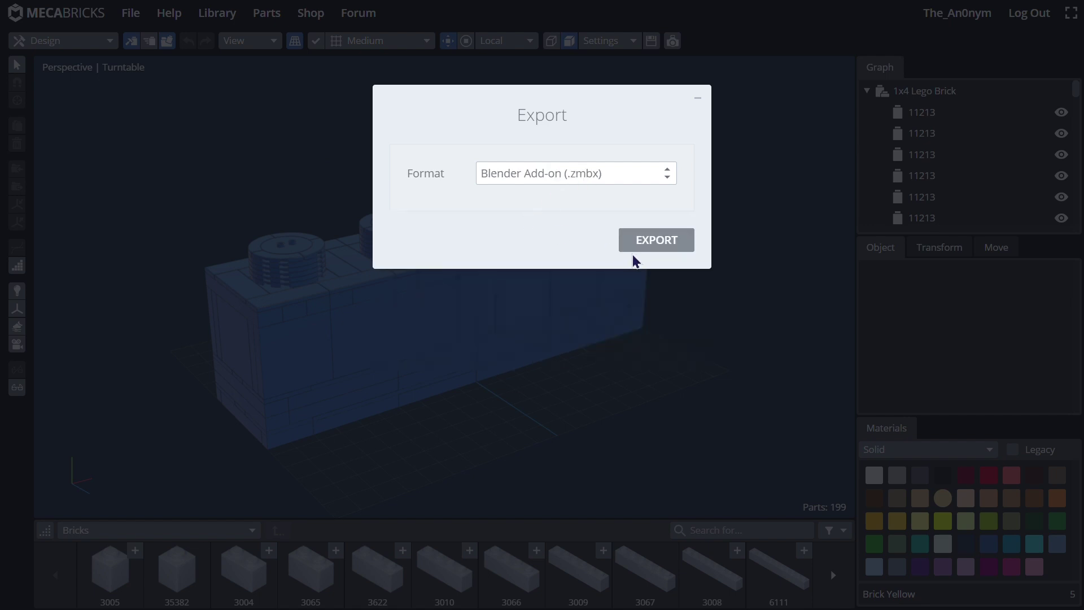
pyautogui.click(658, 242)
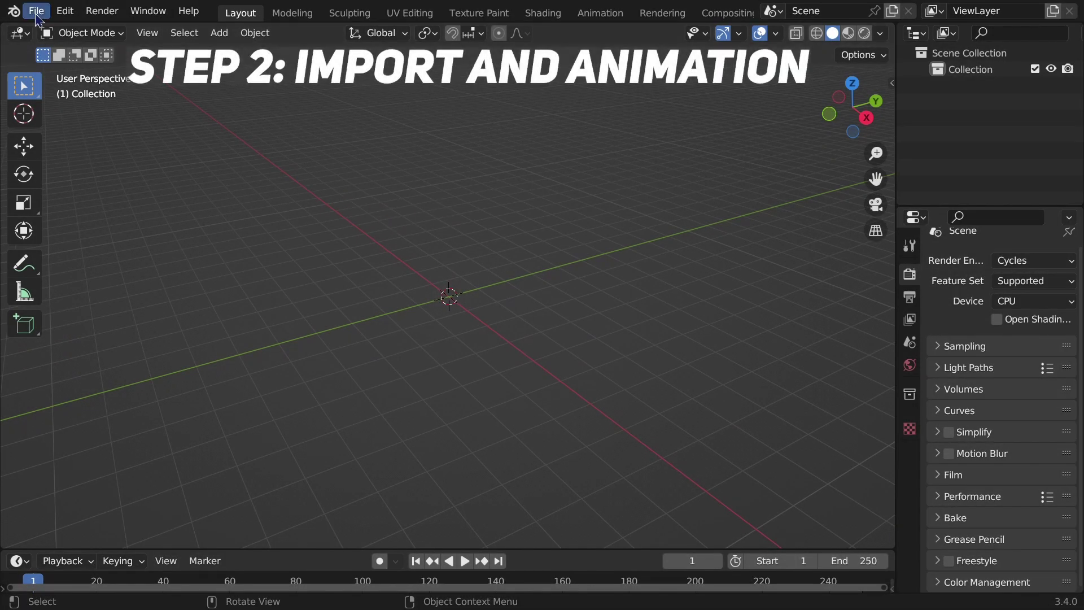
# Import the Mecabricks .zmbx brick and open the sidebar View tab for clip settings
pyautogui.click(37, 20)
pyautogui.moveTo(63, 232)
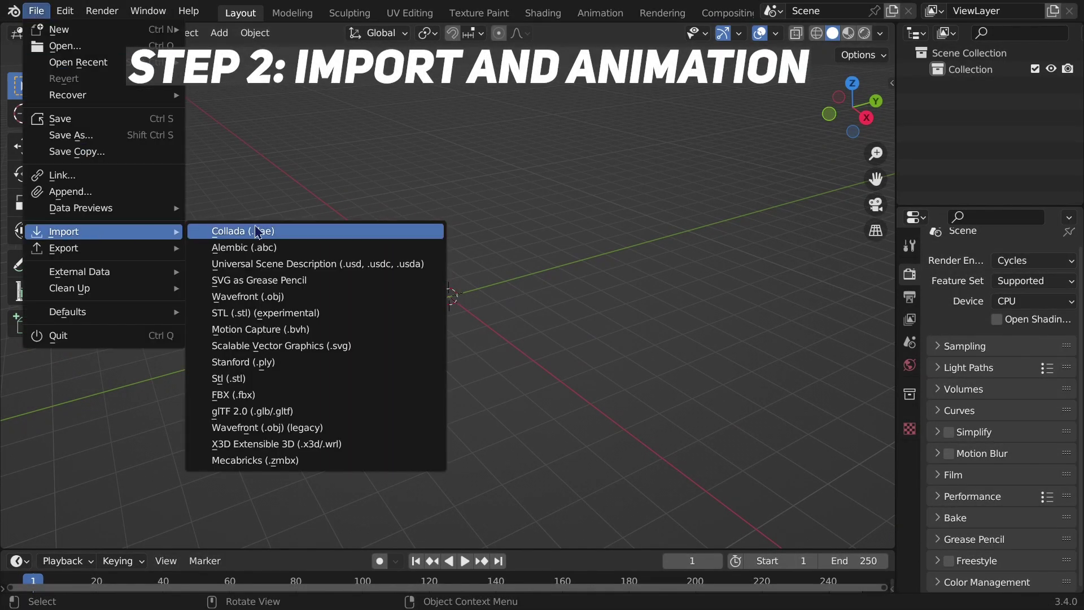
pyautogui.click(232, 463)
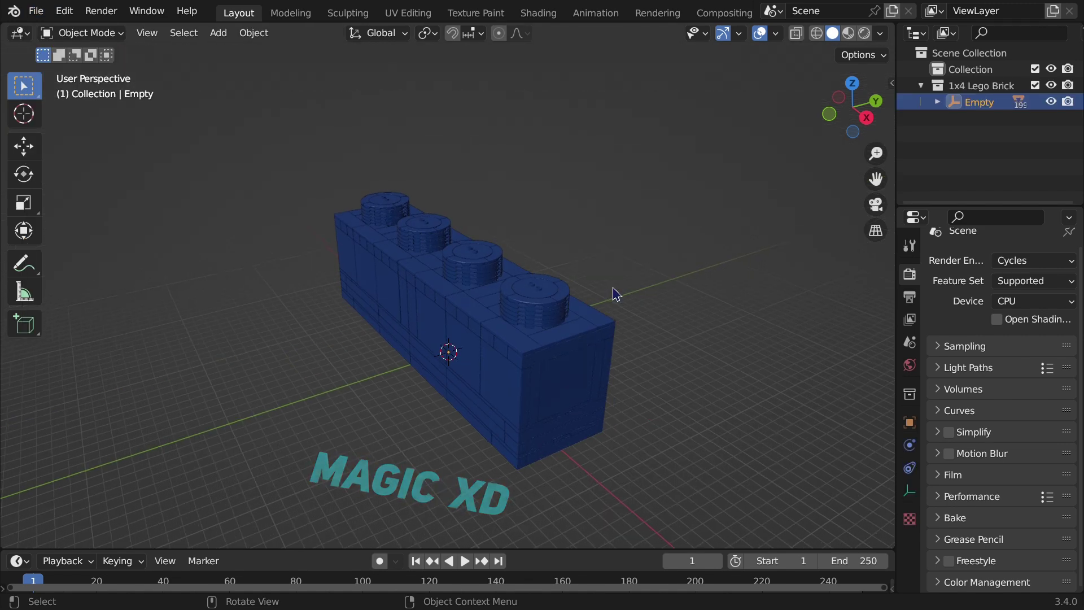
pyautogui.press('n')
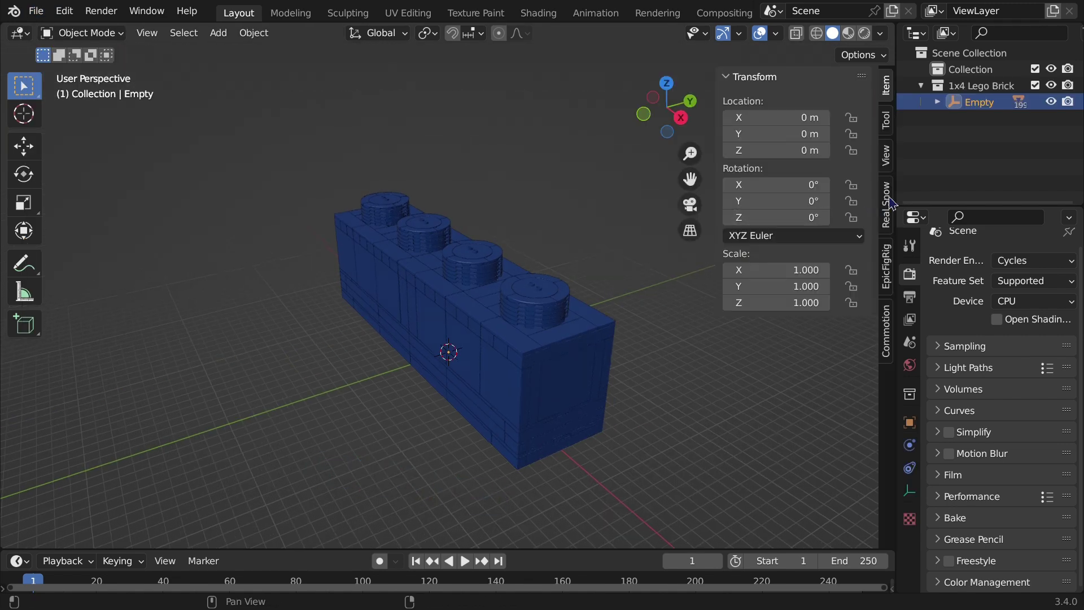
pyautogui.click(887, 158)
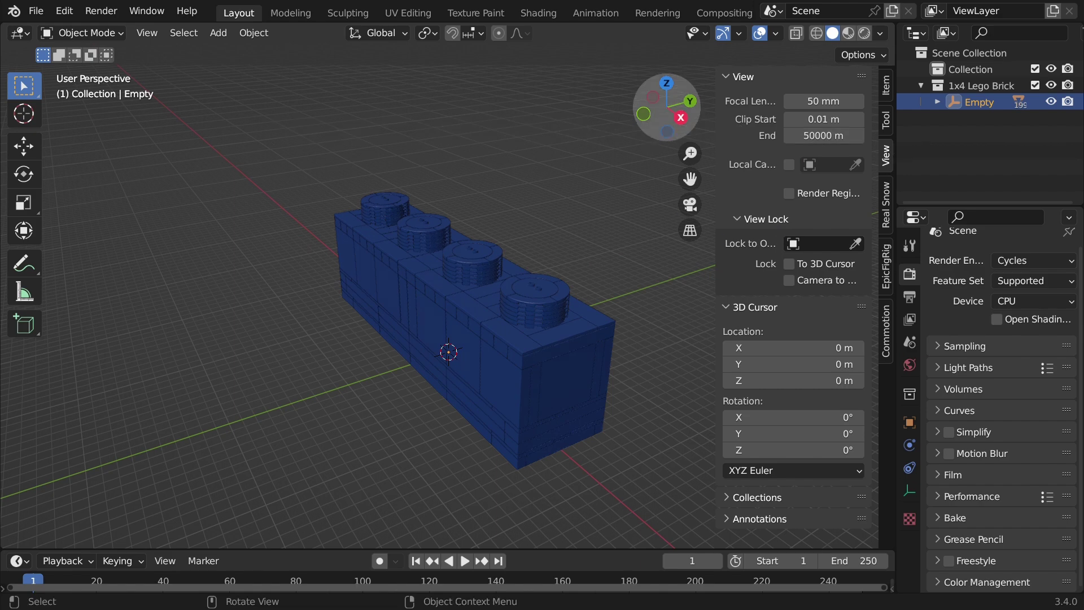
pyautogui.moveTo(396, 282)
pyautogui.mouseDown(button='middle')
pyautogui.moveTo(362, 285)
pyautogui.moveTo(345, 305)
pyautogui.mouseUp(button='middle')
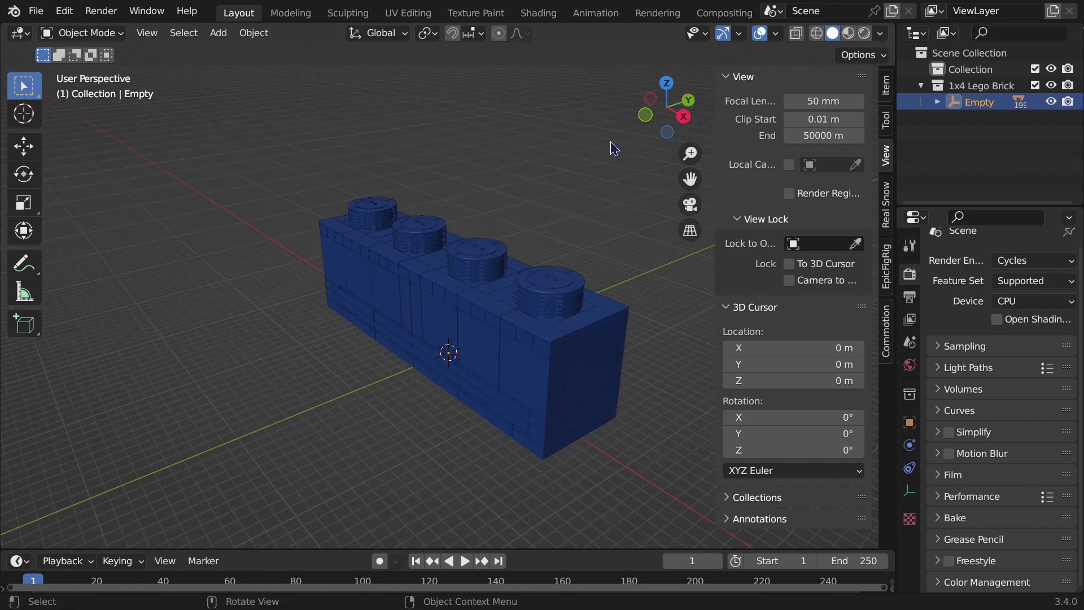
# Add a plane and scale it to 1600 as the floor
pyautogui.press('n')
pyautogui.hotkey('shift', 'a')
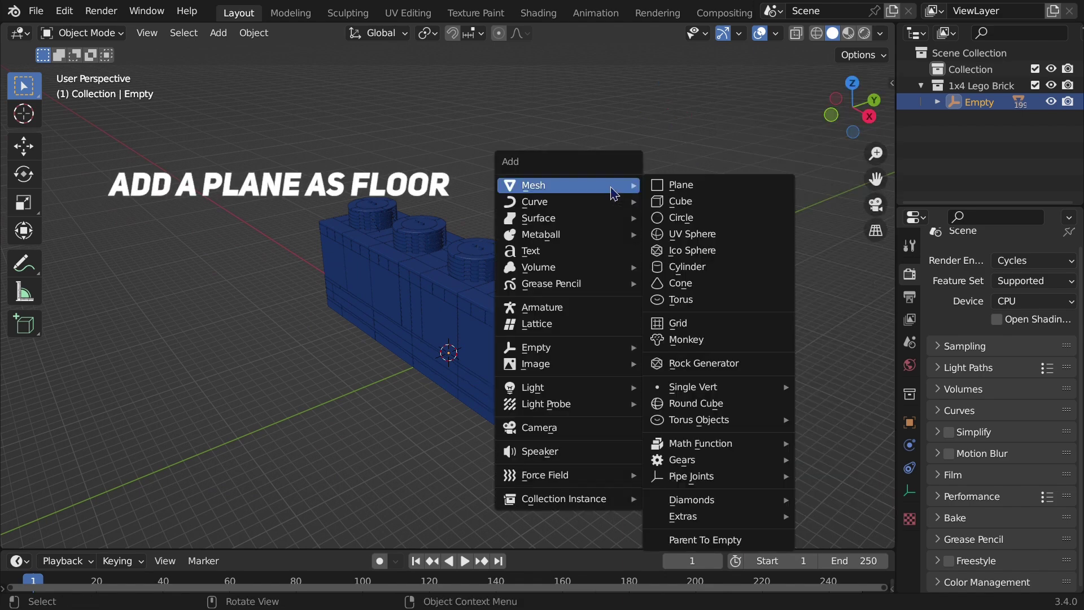
pyautogui.click(671, 186)
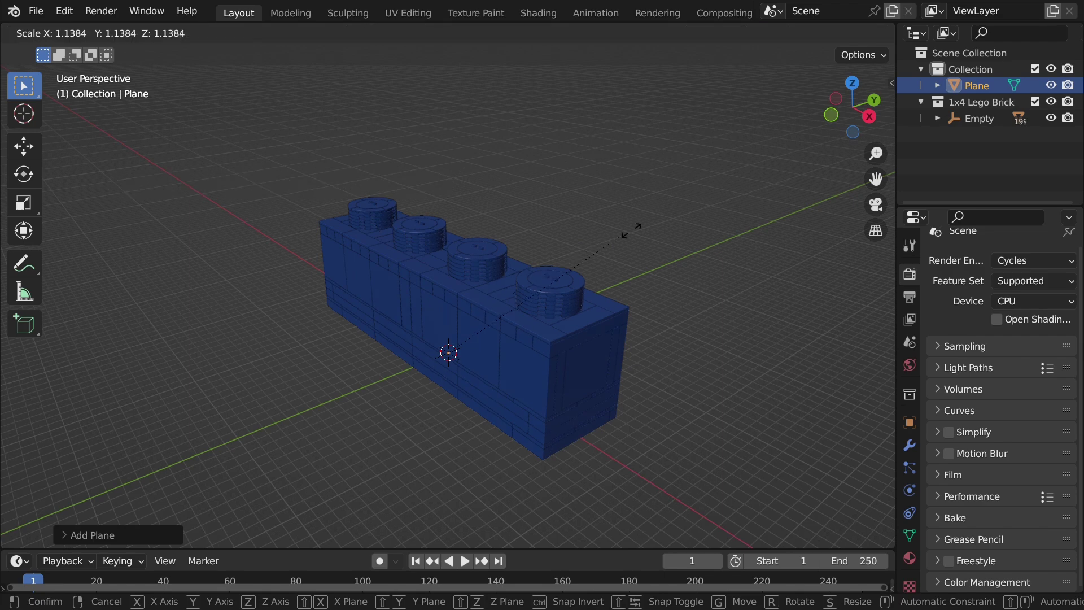
pyautogui.write('00')
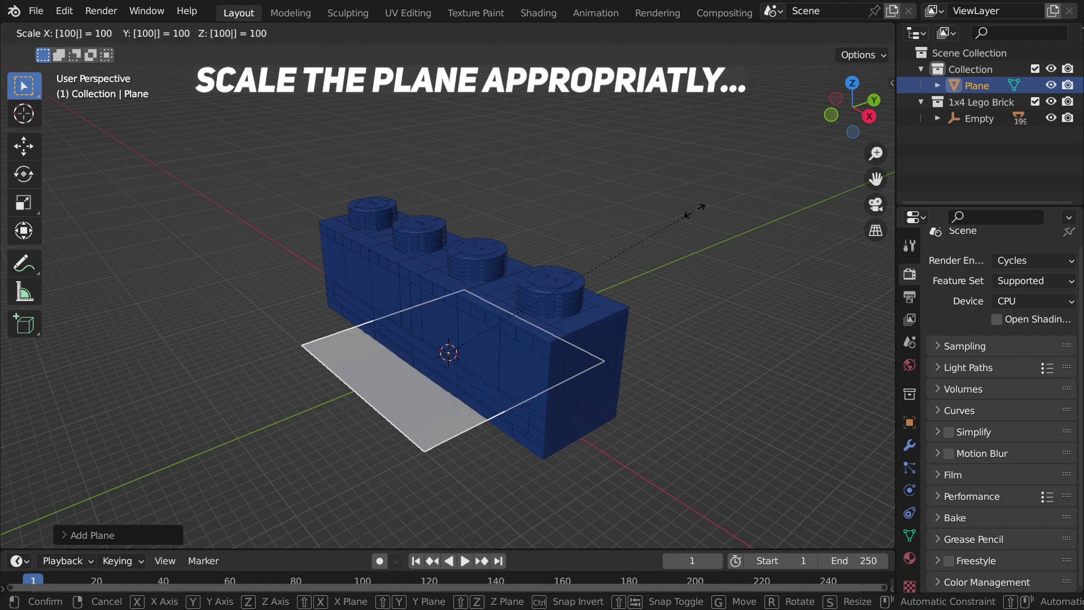
pyautogui.press('BackSpace')
pyautogui.press('BackSpace')
pyautogui.write('6')
pyautogui.press('Return')
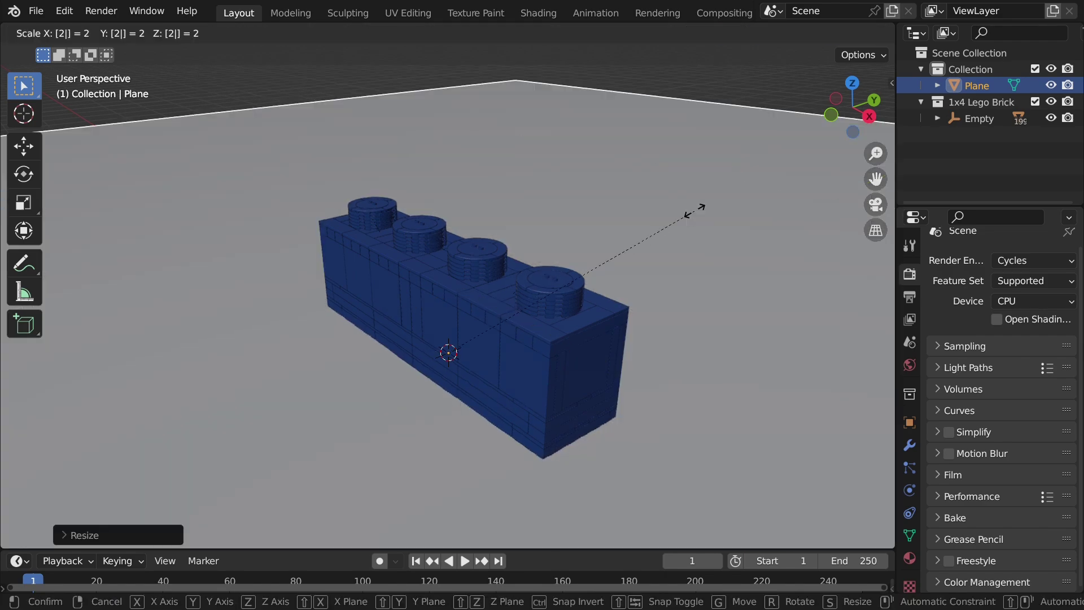
pyautogui.scroll(-2, 697, 219)
pyautogui.moveTo(853, 107); pyautogui.dragTo(826, 377)
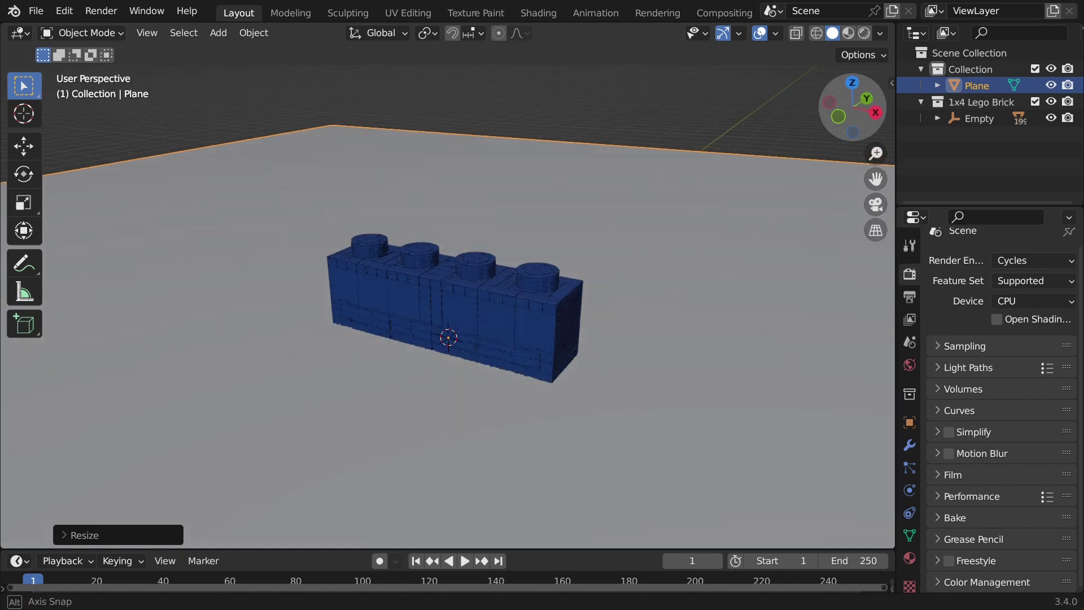
# Review the plane's Object Properties, collapsing its Visibility panel
pyautogui.click(909, 423)
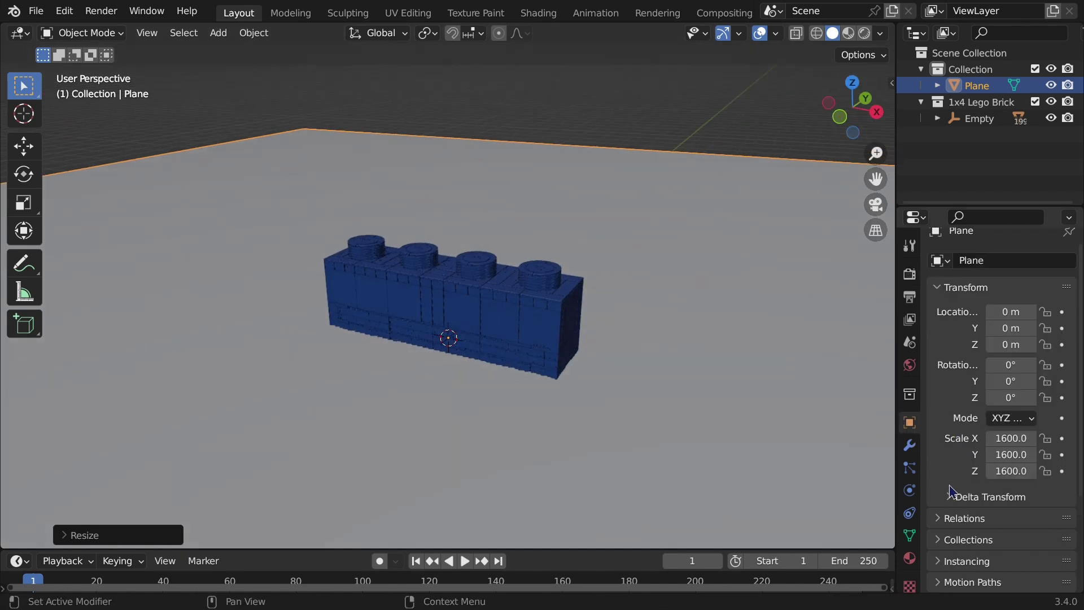
pyautogui.scroll(-3, 951, 492)
pyautogui.scroll(-2, 952, 540)
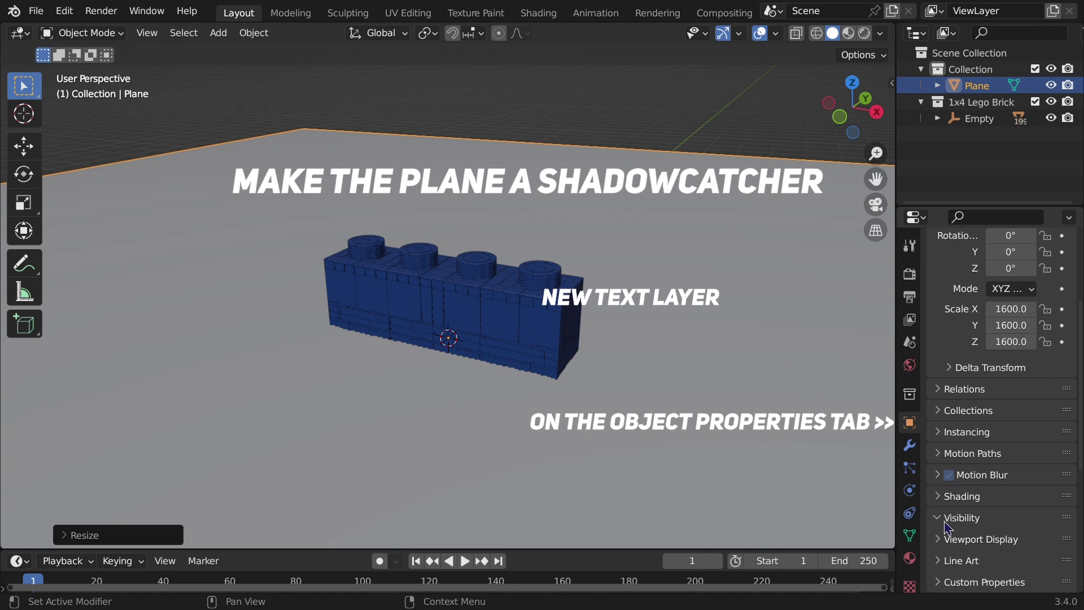
pyautogui.scroll(-4, 948, 528)
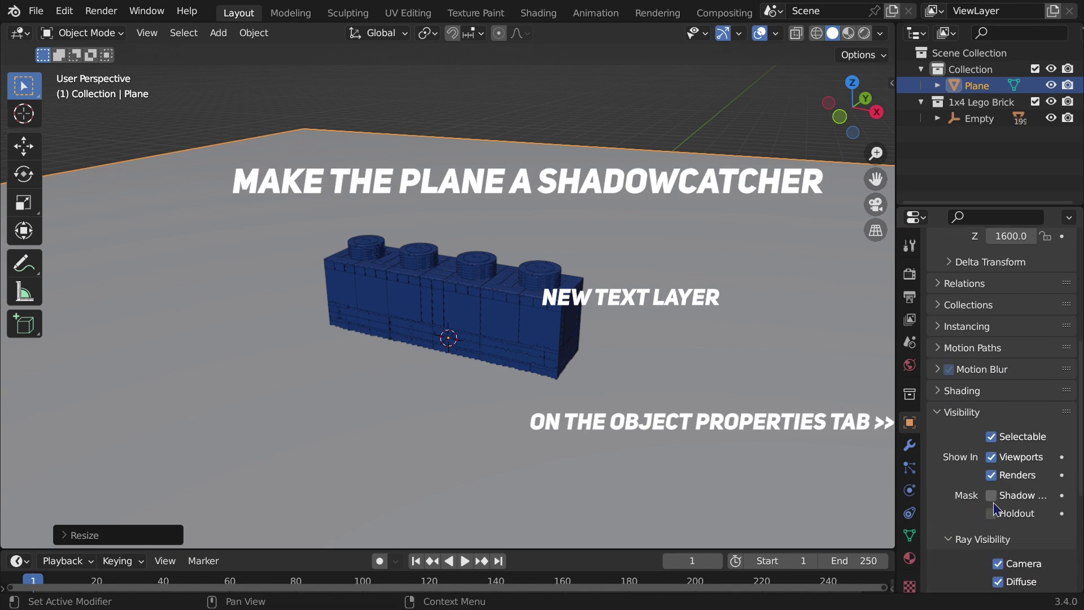
pyautogui.click(963, 412)
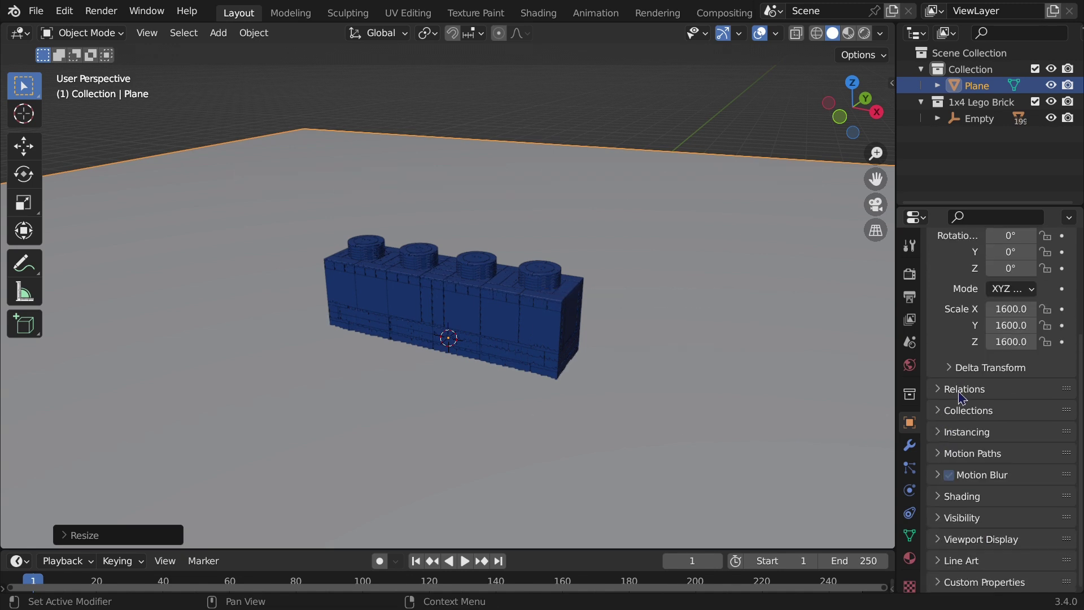
pyautogui.scroll(1, 954, 421)
pyautogui.scroll(4, 954, 418)
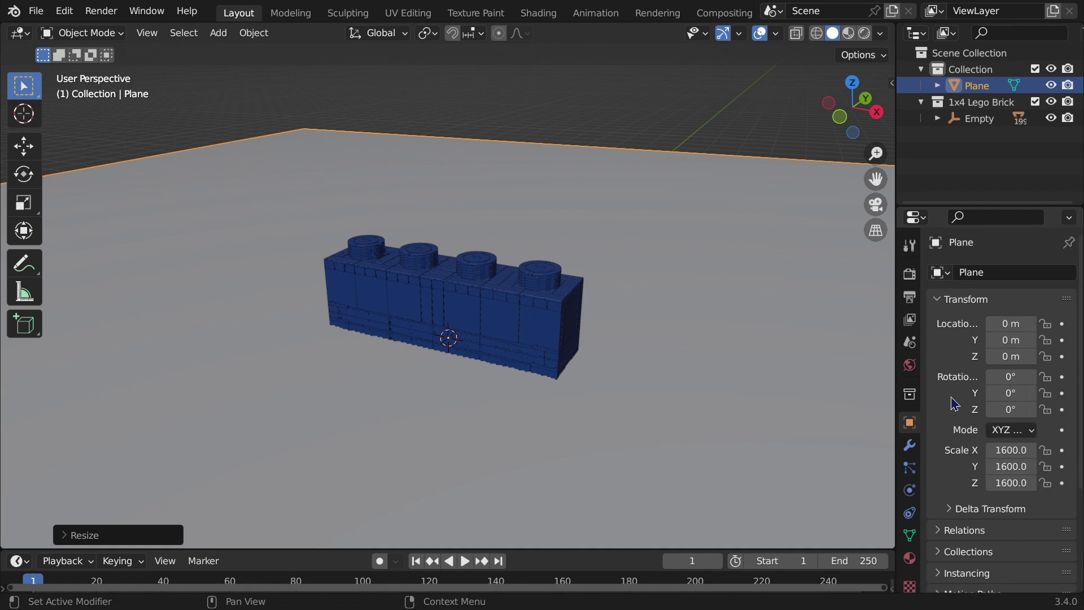
pyautogui.moveTo(856, 114); pyautogui.dragTo(872, 116)
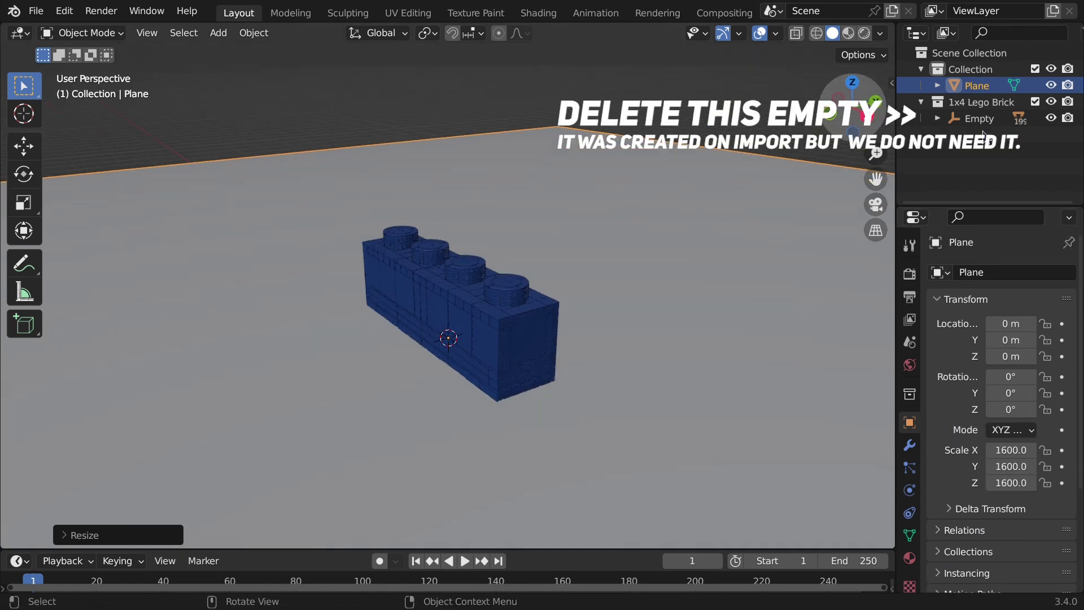
# Delete the imported Empty and exclude the plane's Collection from the scene
pyautogui.click(980, 119)
pyautogui.press('x')
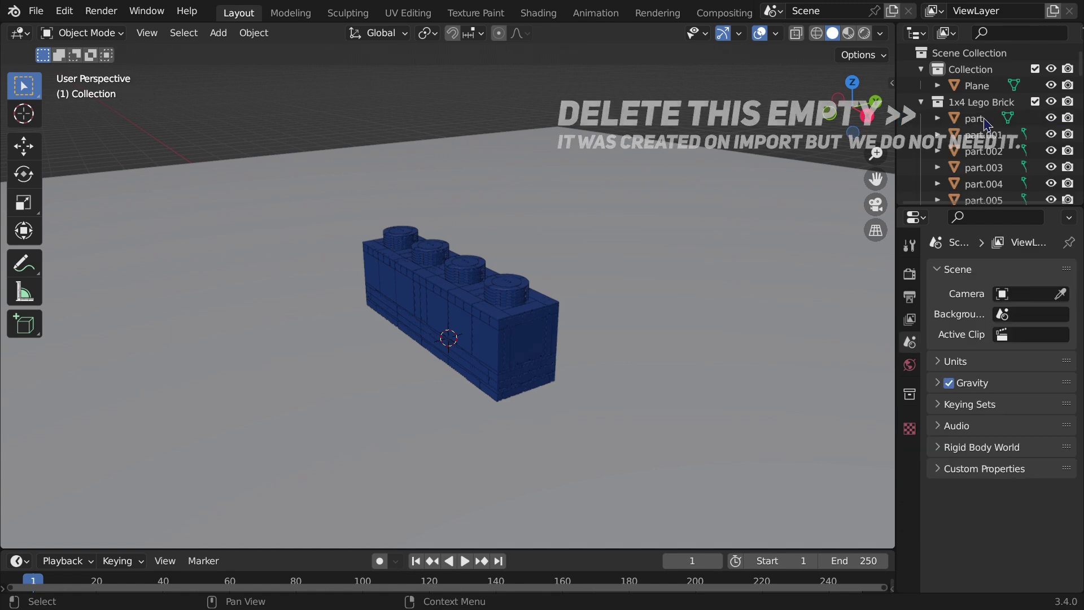
pyautogui.moveTo(857, 118)
pyautogui.mouseDown()
pyautogui.moveTo(830, 110)
pyautogui.moveTo(841, 110)
pyautogui.mouseUp()
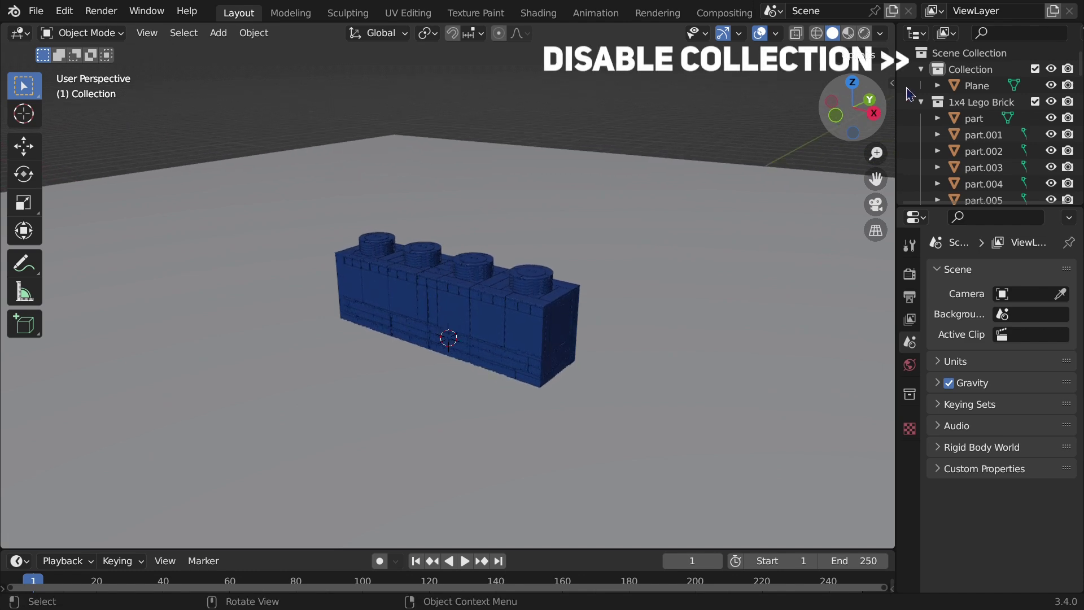
pyautogui.click(921, 69)
pyautogui.scroll(-1, 977, 56)
pyautogui.click(1035, 49)
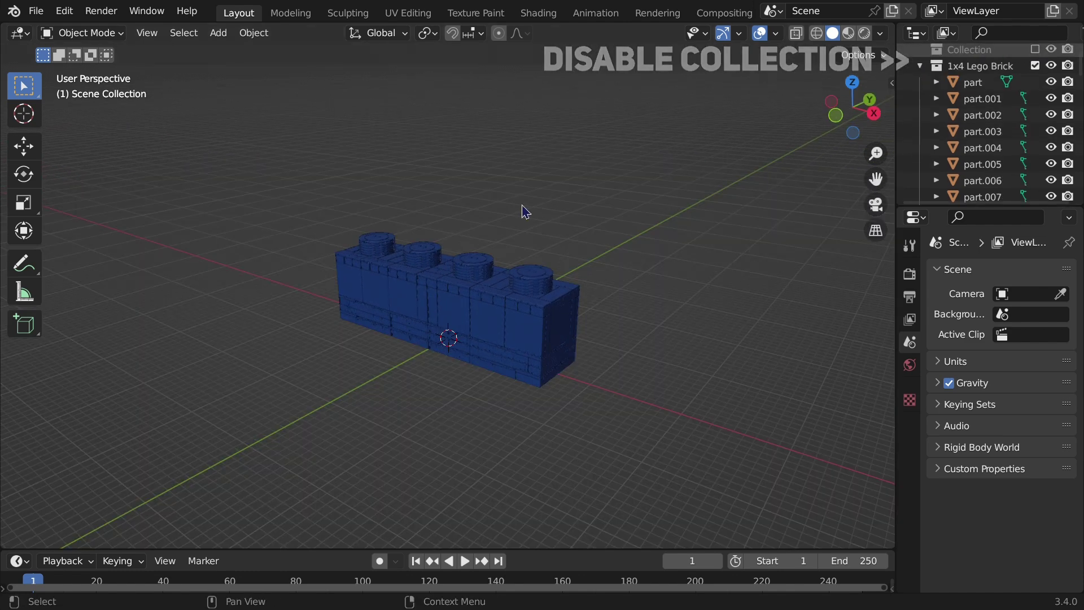
# Move the selected bricks along X and Y onto the 3D cursor in top view
pyautogui.moveTo(300, 174)
pyautogui.mouseDown()
pyautogui.moveTo(613, 446)
pyautogui.moveTo(636, 445)
pyautogui.mouseUp()
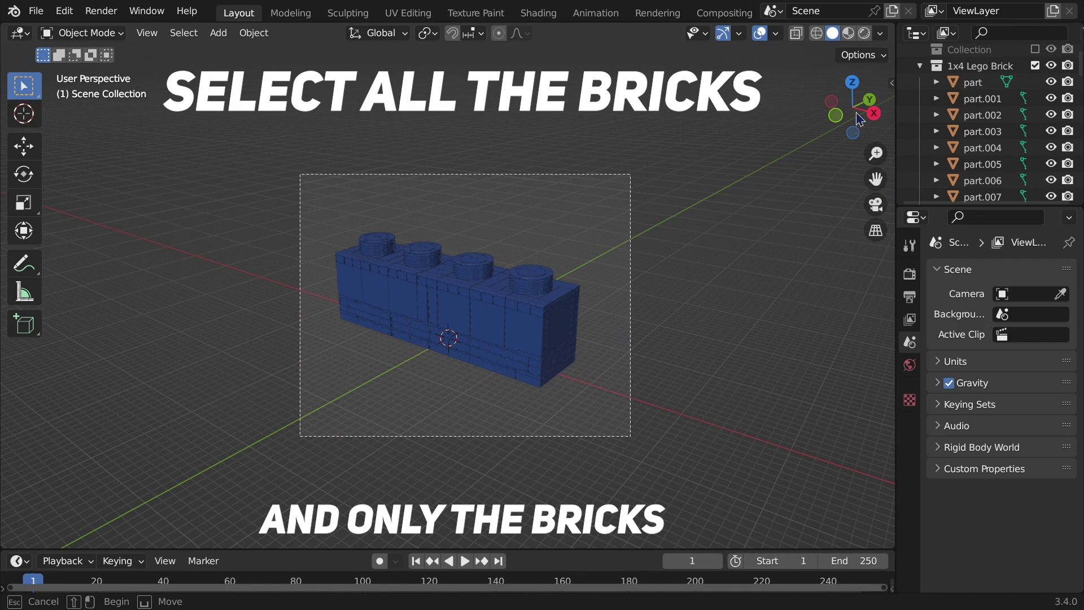
pyautogui.click(853, 82)
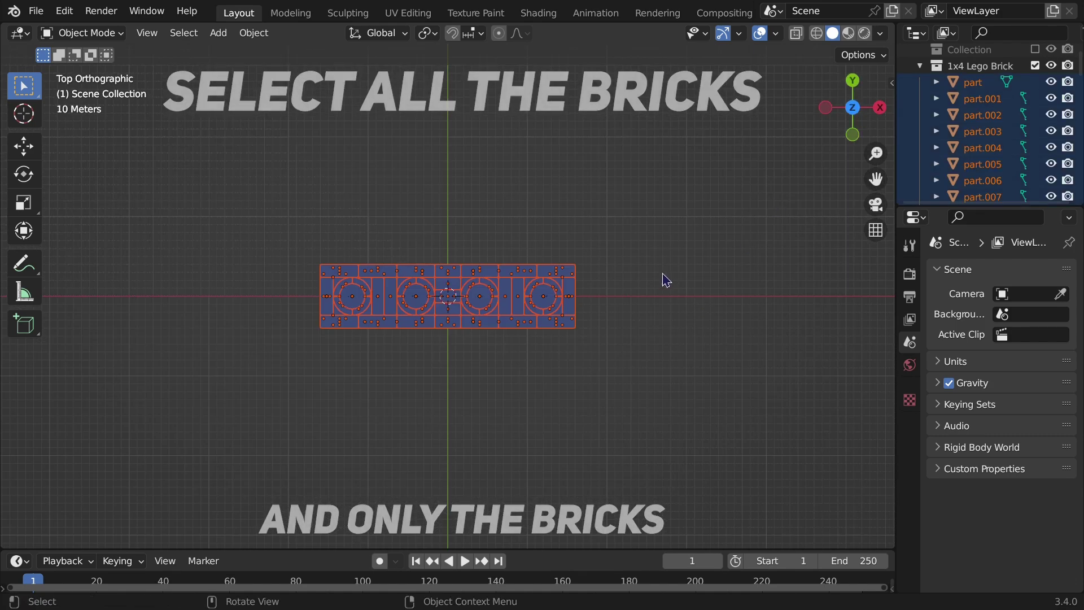
pyautogui.press('g')
pyautogui.press('x')
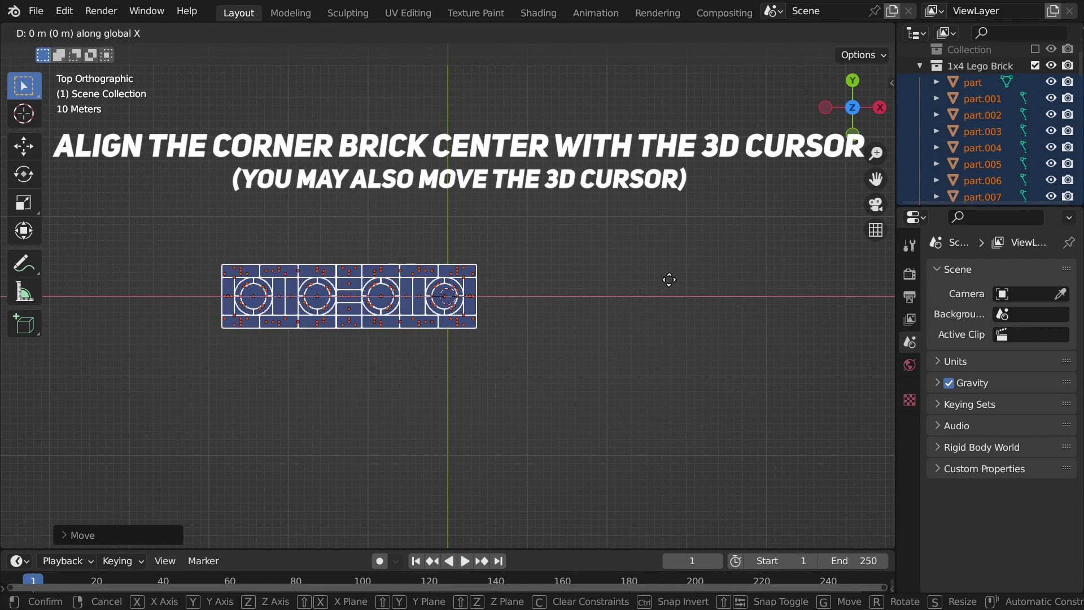
pyautogui.press('y')
pyautogui.click(653, 280)
pyautogui.moveTo(654, 279)
pyautogui.mouseDown(button='middle')
pyautogui.moveTo(455, 357)
pyautogui.moveTo(520, 258)
pyautogui.mouseUp(button='middle')
pyautogui.scroll(5, 455, 357)
pyautogui.press('g')
pyautogui.press('y')
# Select the corner piece part.088 and move it into Collection
pyautogui.click(610, 375)
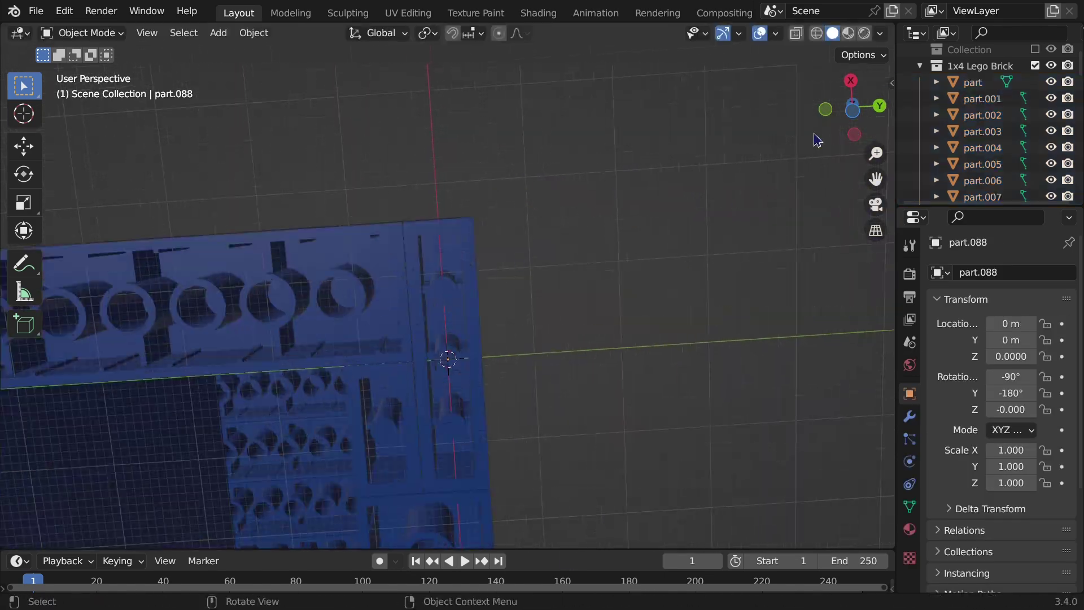
pyautogui.moveTo(816, 140); pyautogui.dragTo(541, 363, button='middle')
pyautogui.click(541, 362)
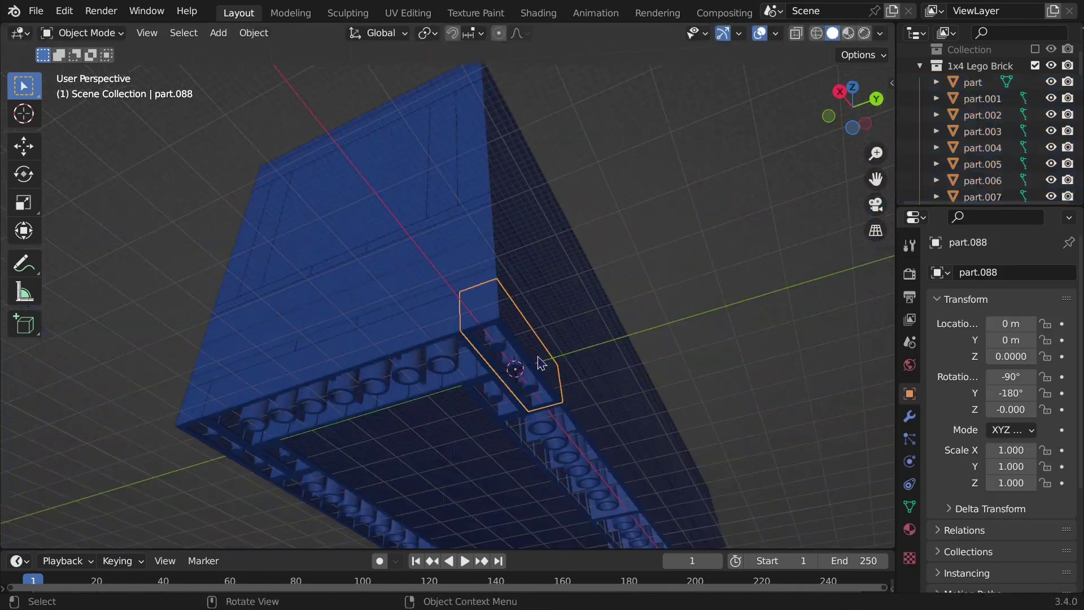
pyautogui.click(441, 362)
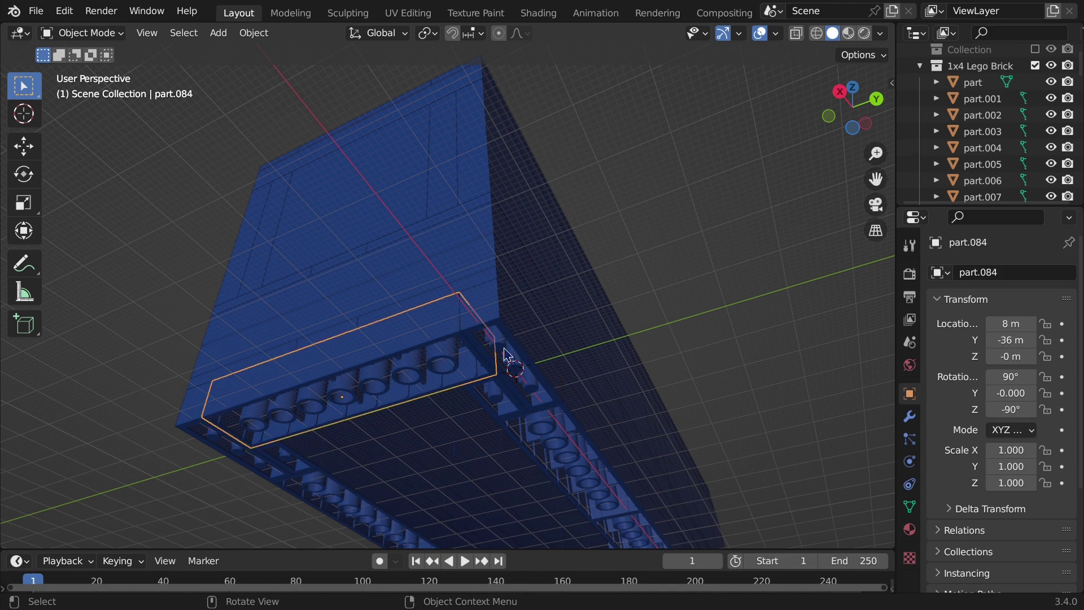
pyautogui.click(528, 380)
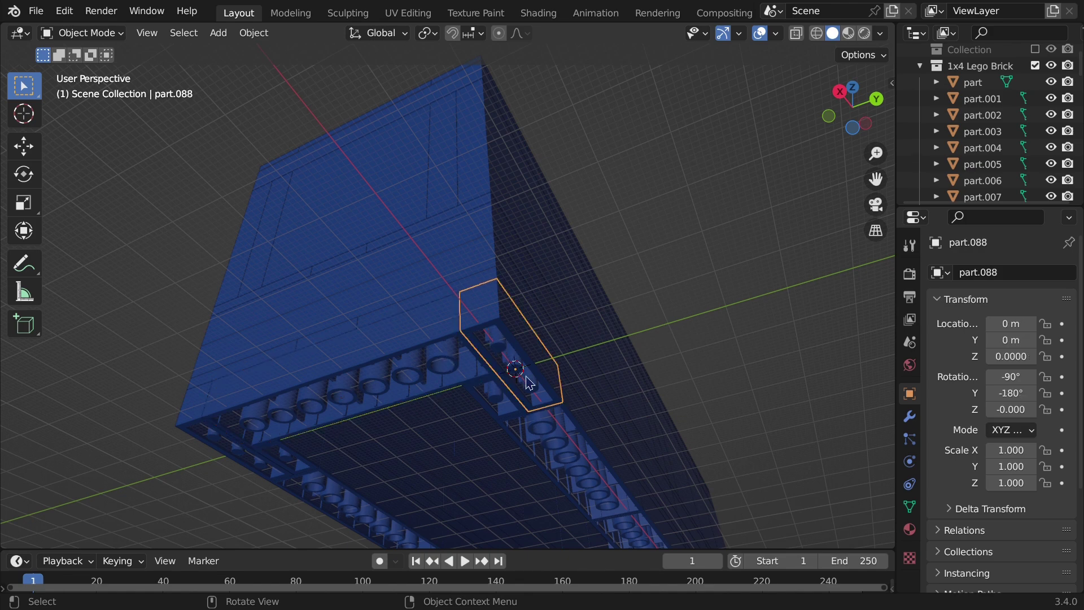
pyautogui.click(829, 125)
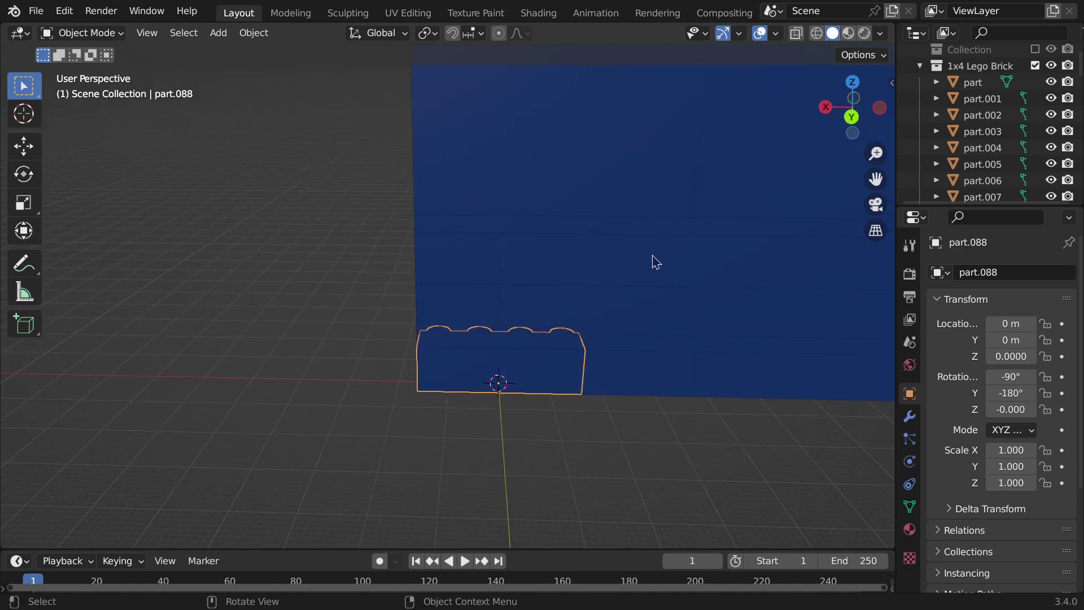
pyautogui.scroll(-2, 655, 262)
pyautogui.scroll(-2, 655, 262)
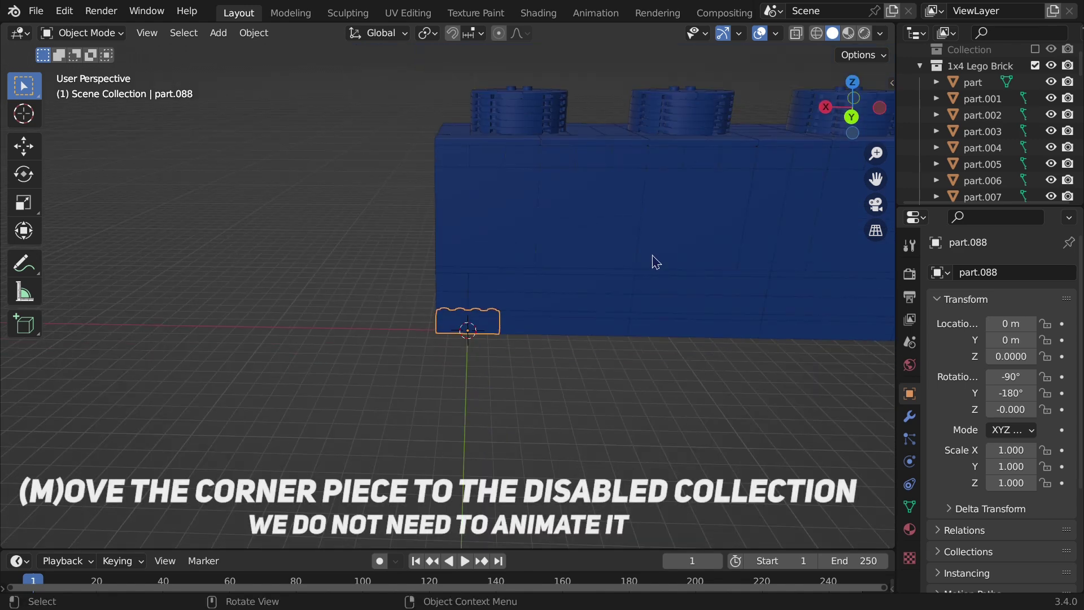
pyautogui.scroll(-2, 656, 262)
pyautogui.press('m')
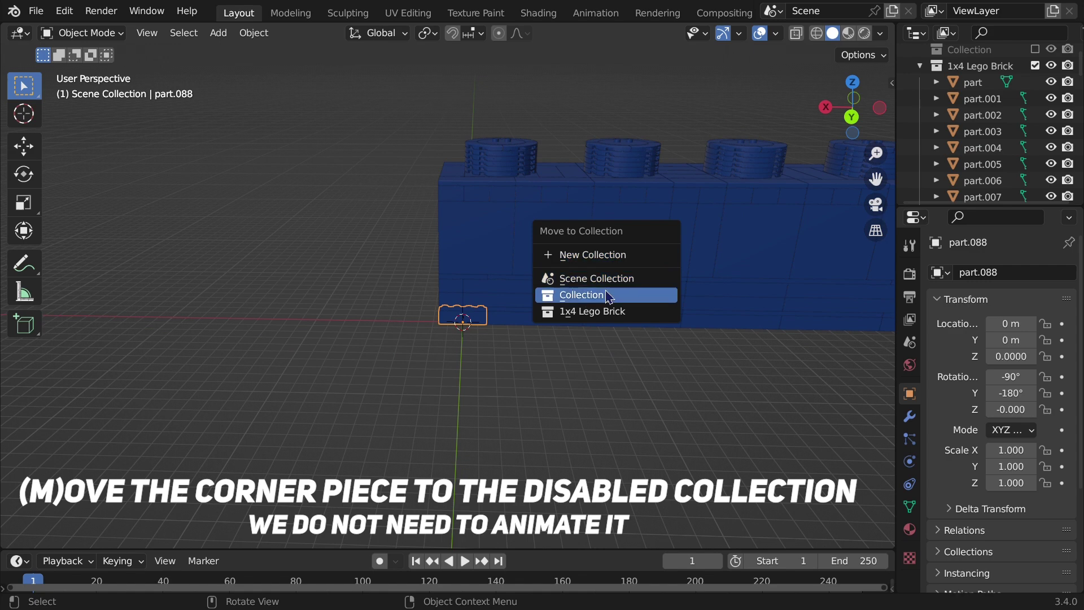
pyautogui.click(605, 295)
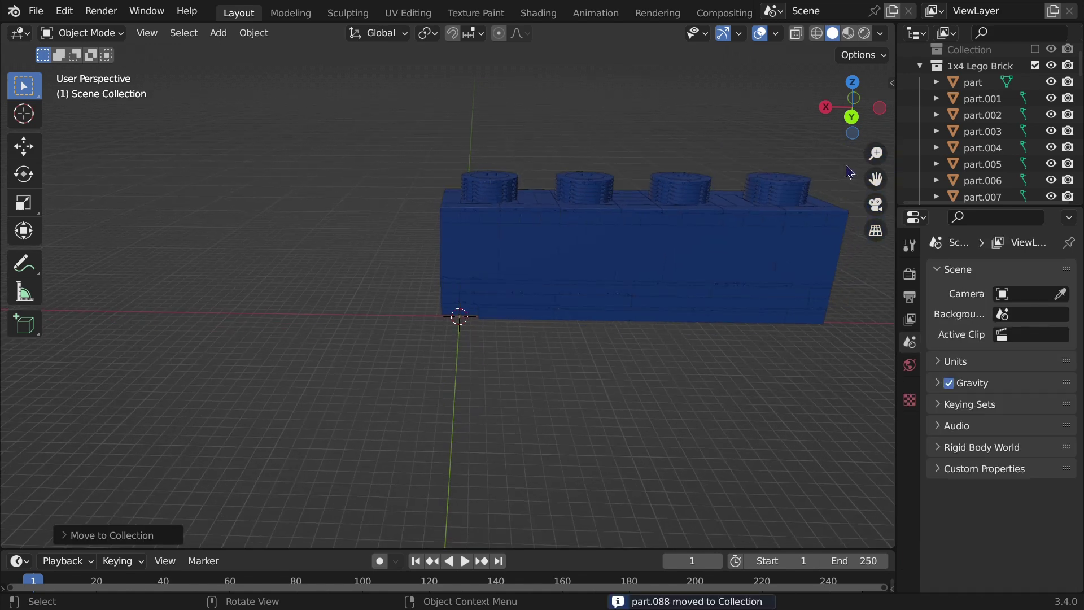
pyautogui.moveTo(845, 121); pyautogui.dragTo(668, 289)
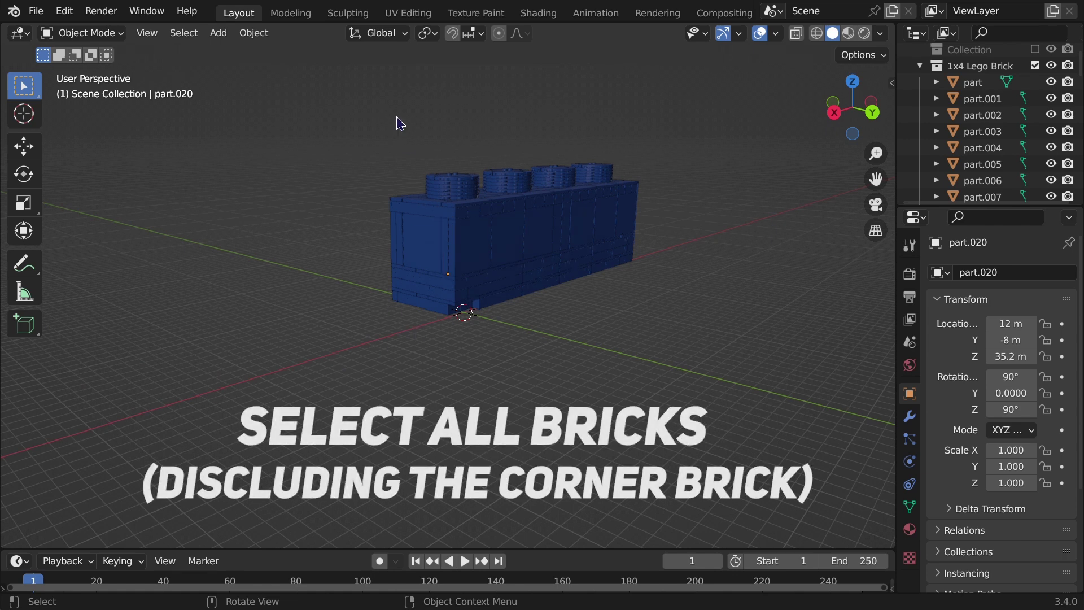
# Keyframe location on all bricks except the corner piece and slide the key to frame 20
pyautogui.press('b')
pyautogui.moveTo(287, 120); pyautogui.dragTo(695, 363)
pyautogui.moveTo(530, 559); pyautogui.dragTo(527, 476)
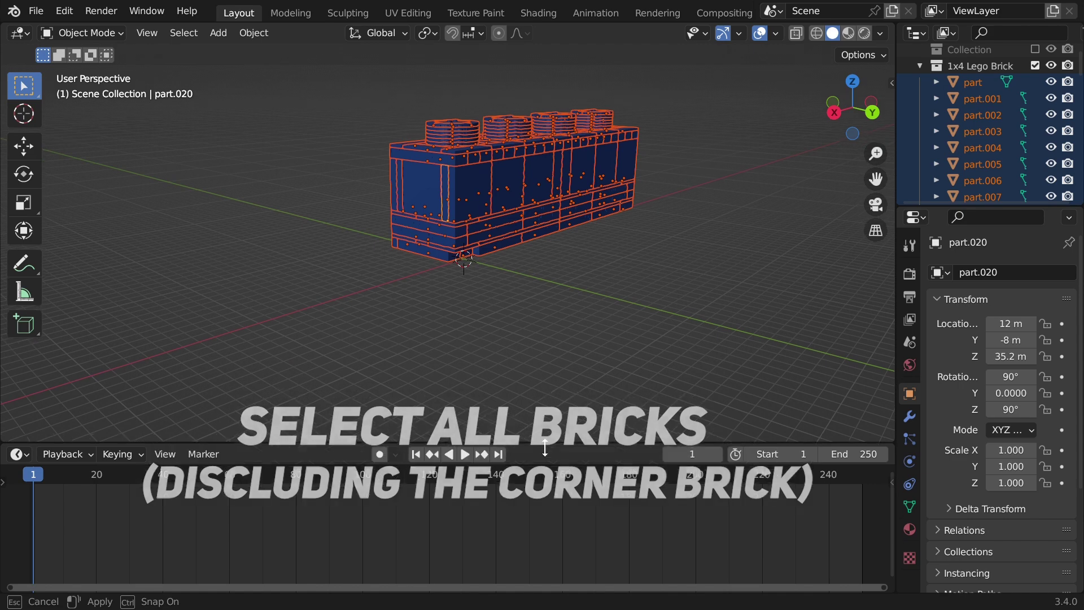
pyautogui.press('i')
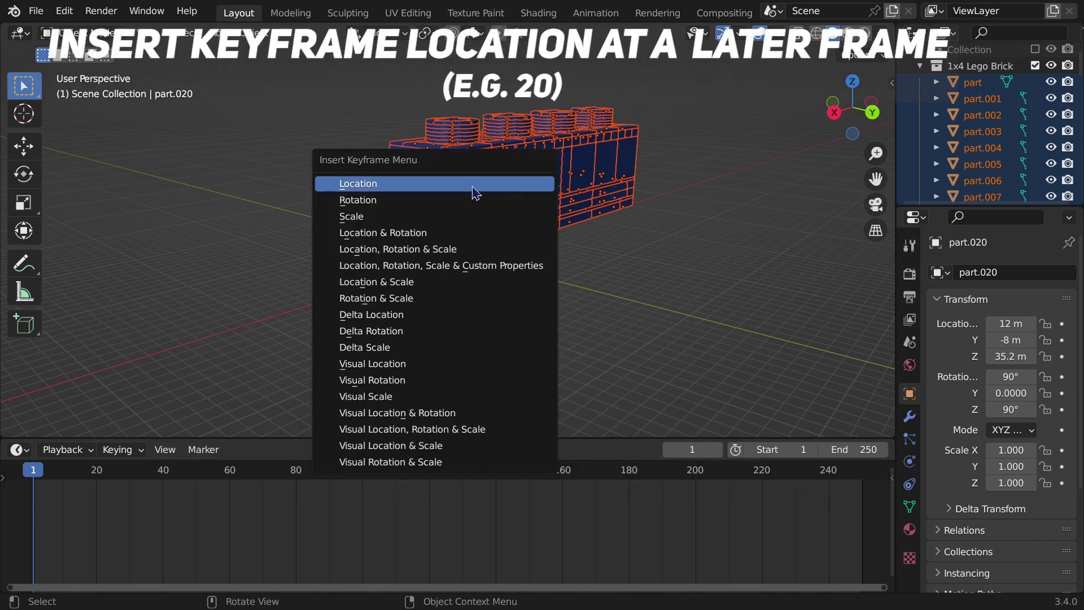
pyautogui.click(443, 184)
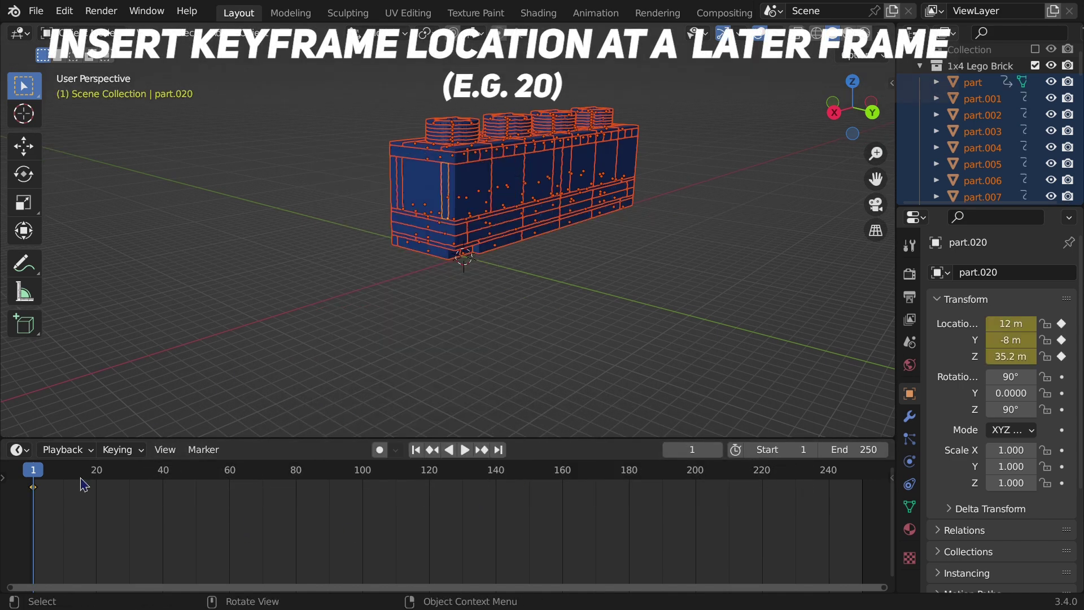
pyautogui.moveTo(35, 494); pyautogui.dragTo(104, 516)
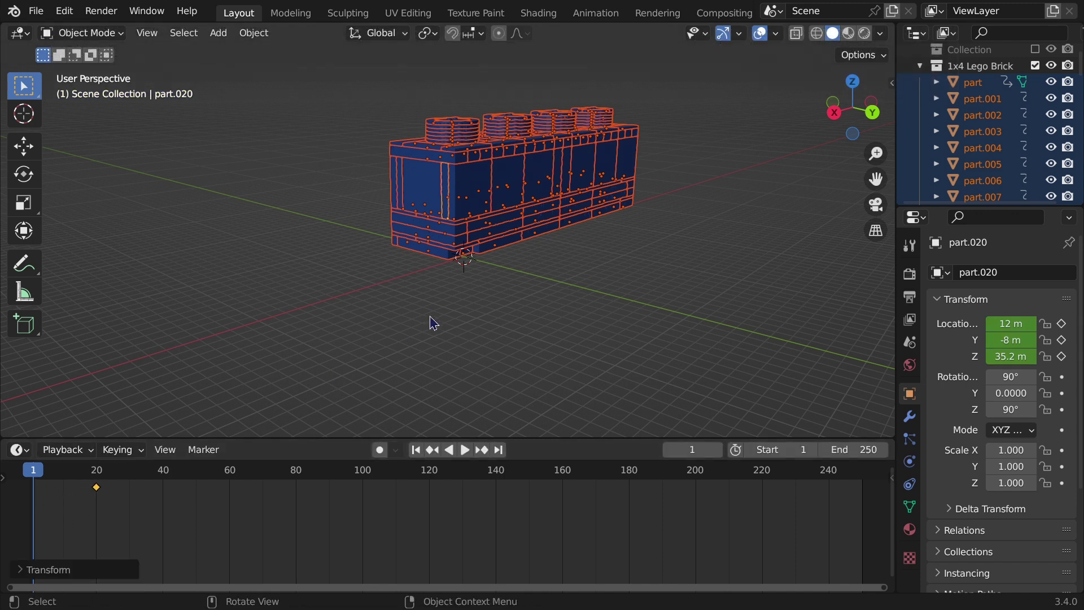
# Raise the bricks 1200 m along Z and keyframe that location at frame 1
pyautogui.press('g')
pyautogui.write('z')
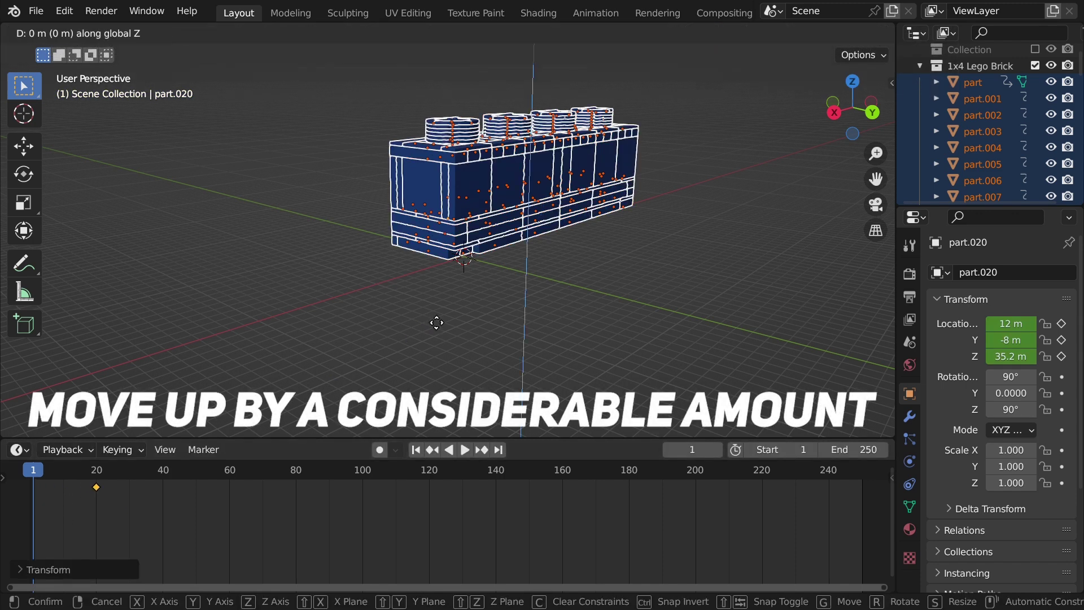
pyautogui.write('1200')
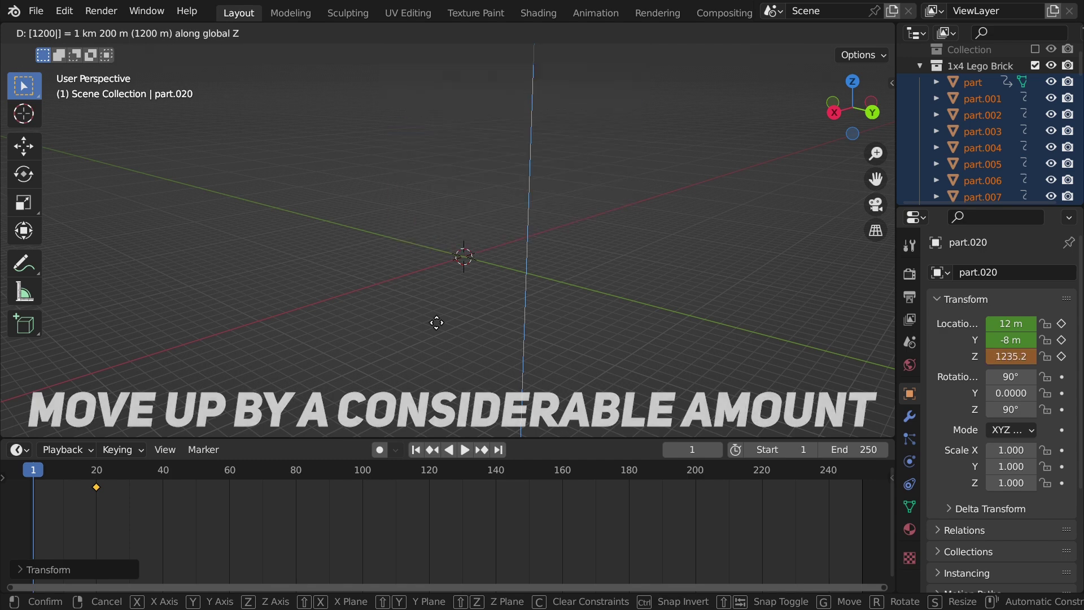
pyautogui.press('Return')
pyautogui.press('i')
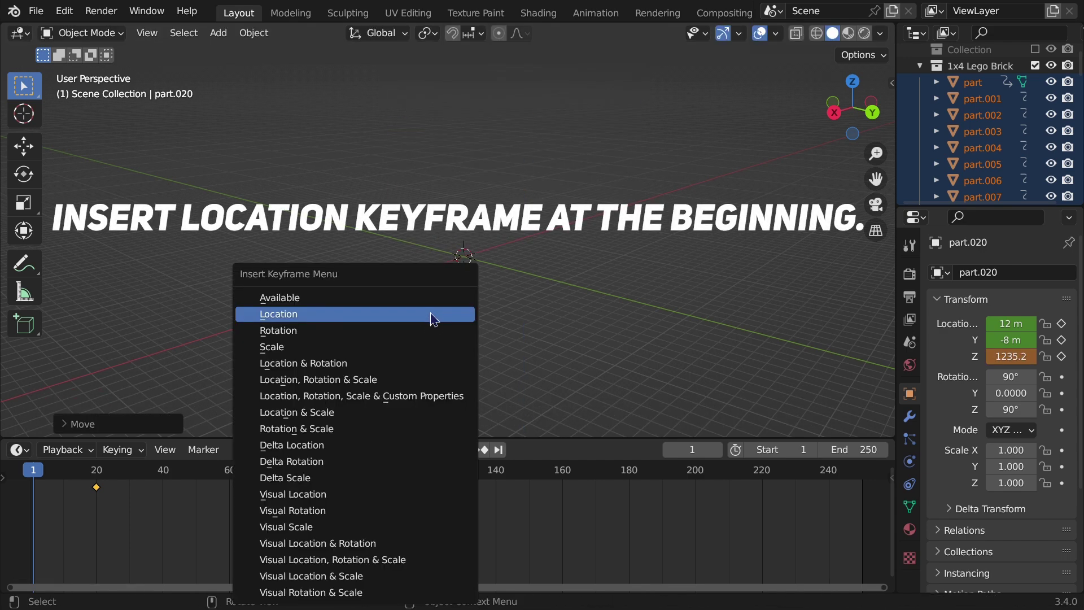
pyautogui.click(414, 320)
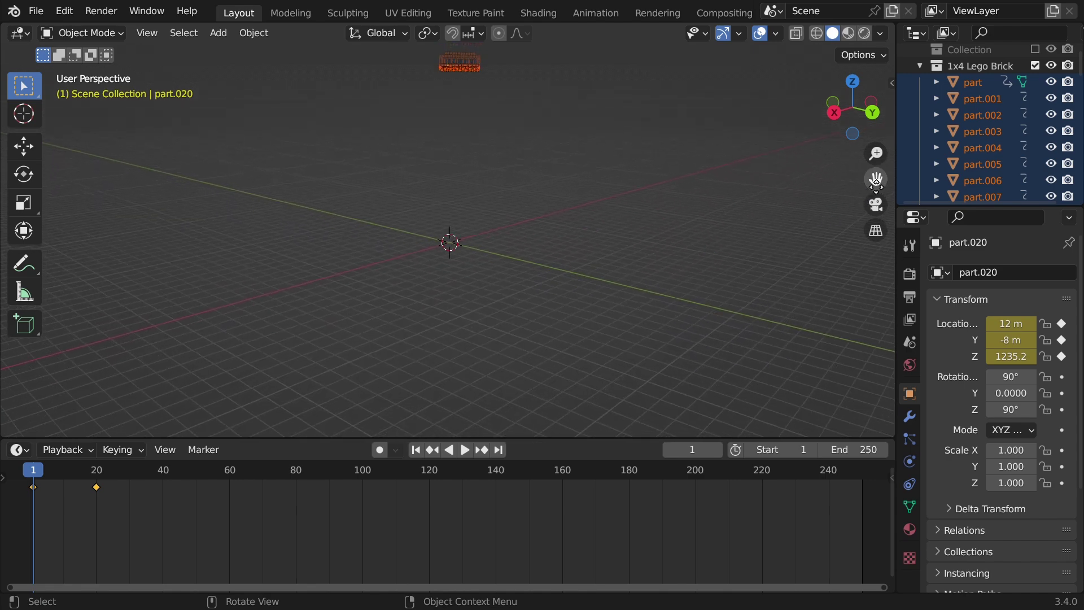
pyautogui.moveTo(876, 180); pyautogui.dragTo(661, 263)
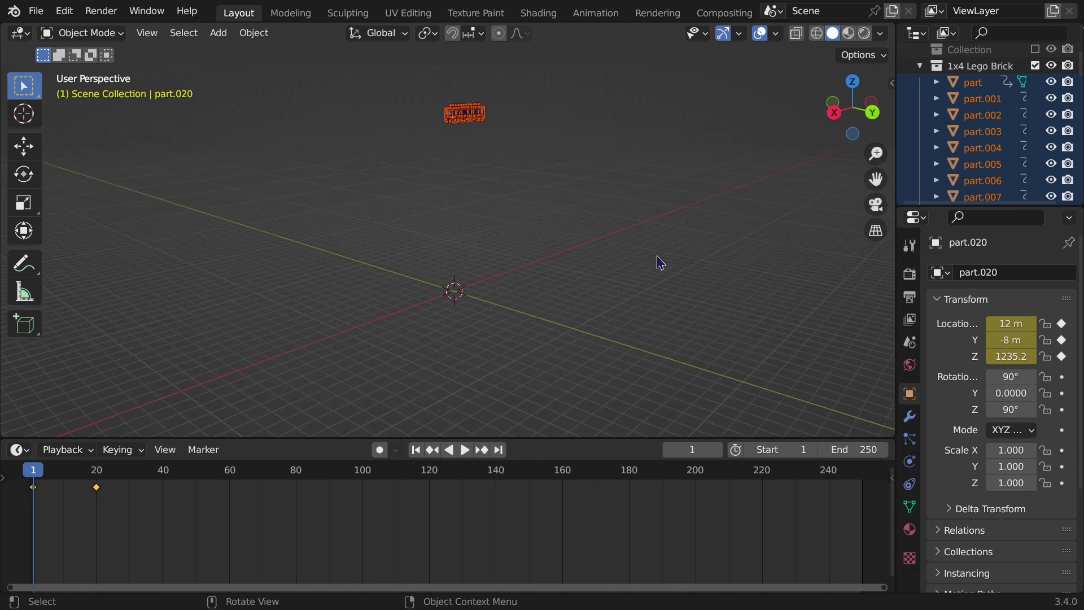
# Apply a Commotion animation offset sorted by distance to cursor and preview it
pyautogui.press('n')
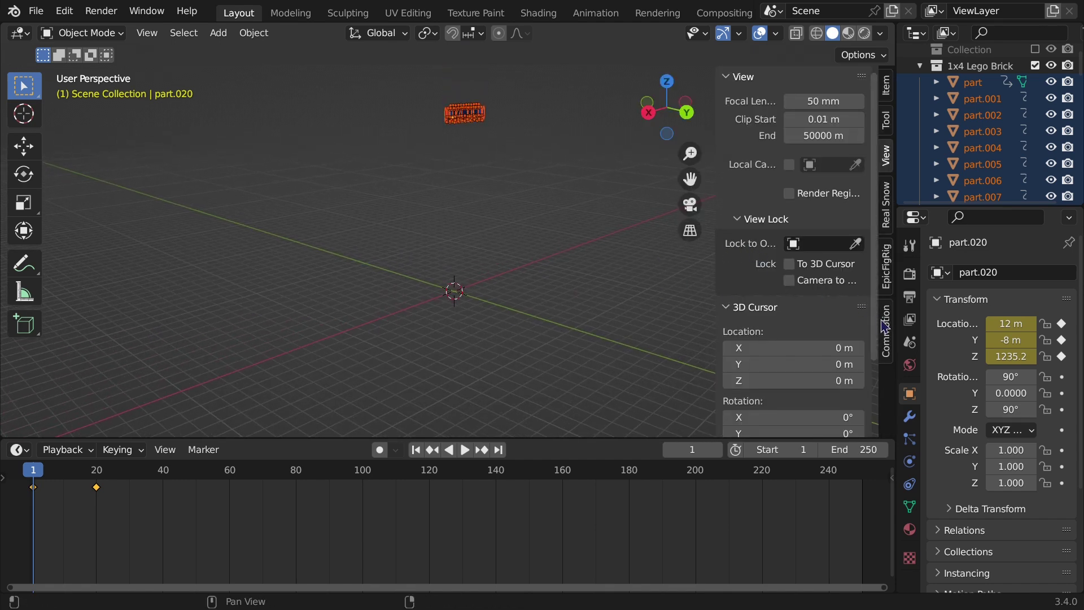
pyautogui.click(885, 326)
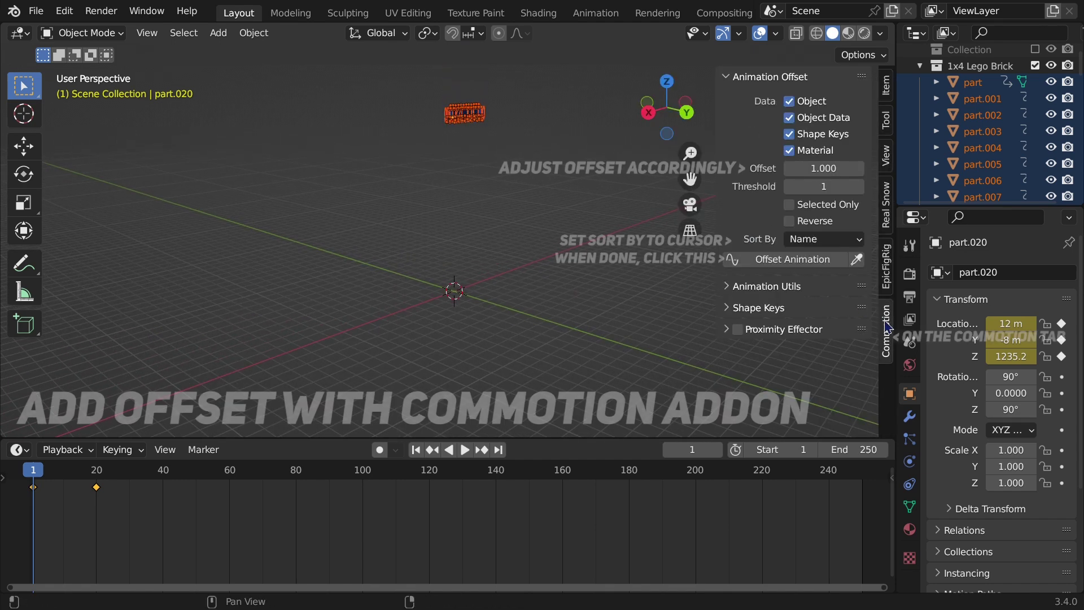
pyautogui.click(819, 247)
pyautogui.click(822, 273)
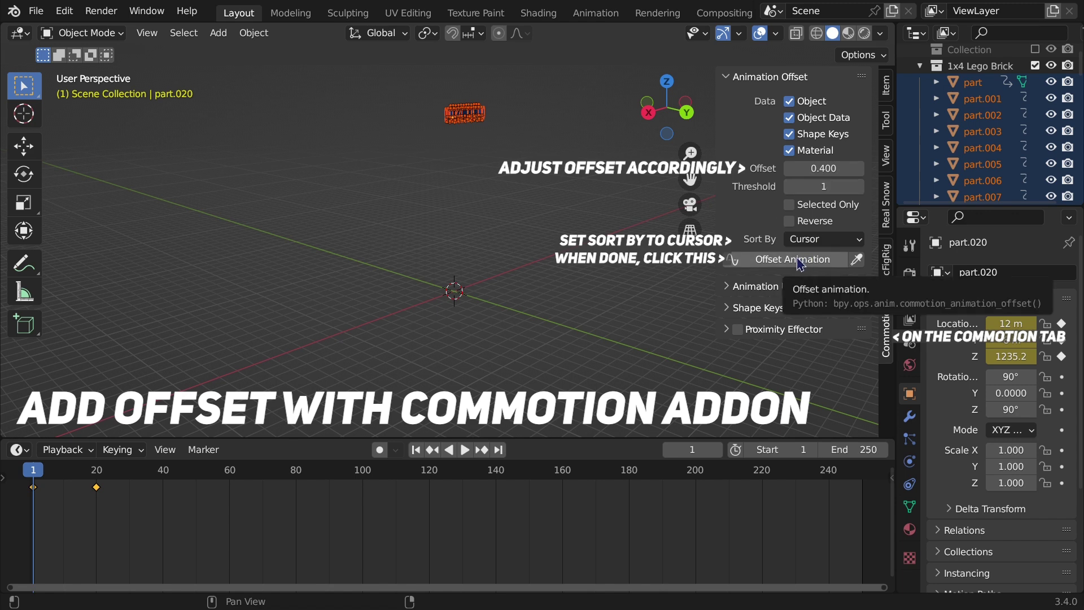
pyautogui.click(801, 261)
pyautogui.click(467, 452)
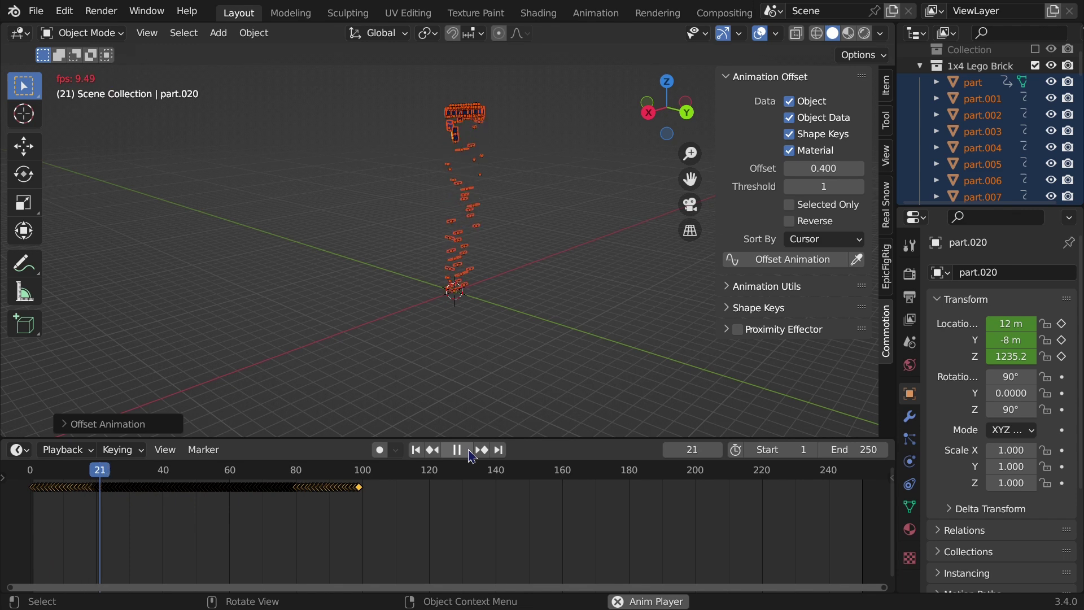
pyautogui.click(458, 450)
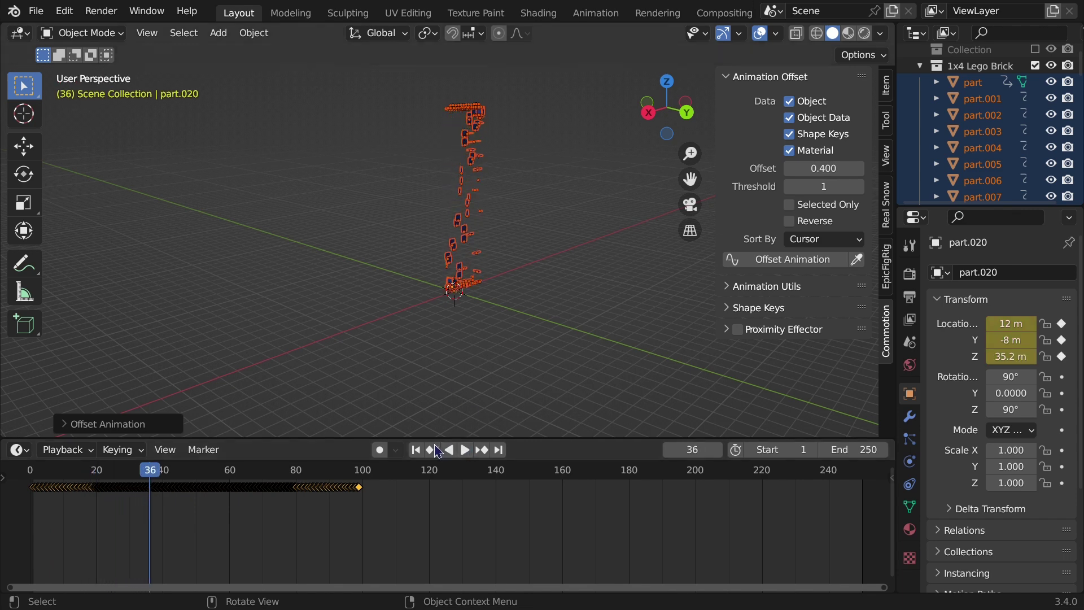
pyautogui.click(416, 454)
# Undo the offset, reapply it at 0.350 and replay the drop-in from frame 1
pyautogui.scroll(2, 460, 332)
pyautogui.scroll(2, 462, 334)
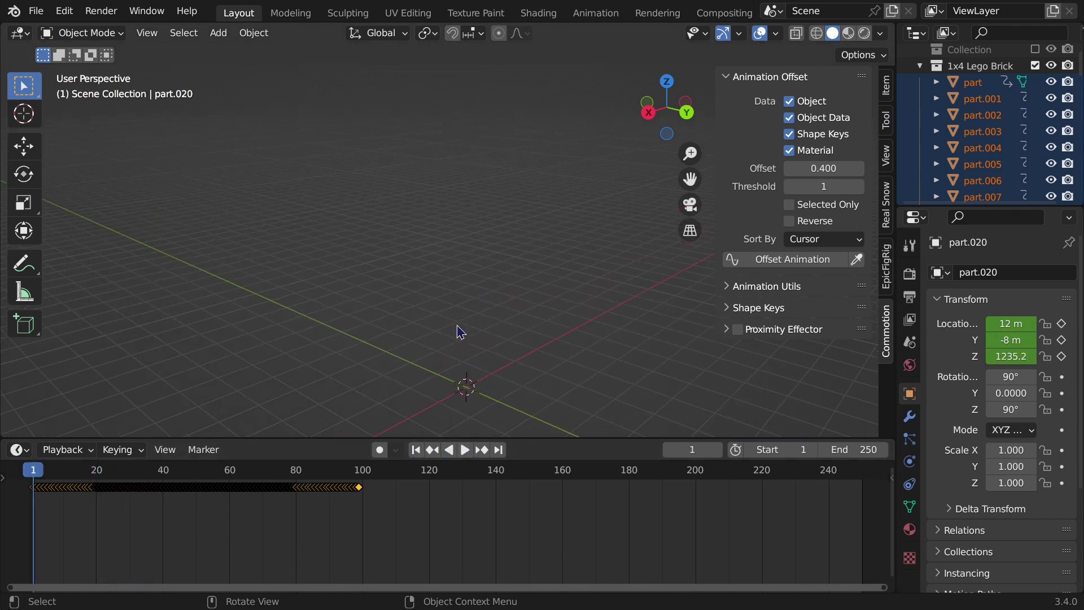
pyautogui.moveTo(690, 179); pyautogui.dragTo(608, 197)
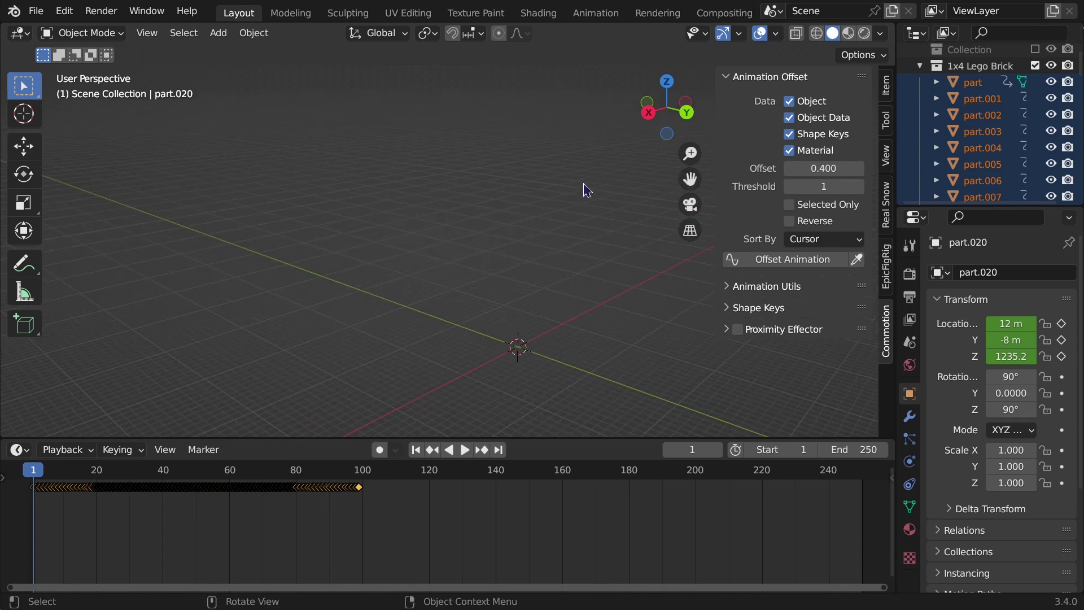
pyautogui.click(465, 450)
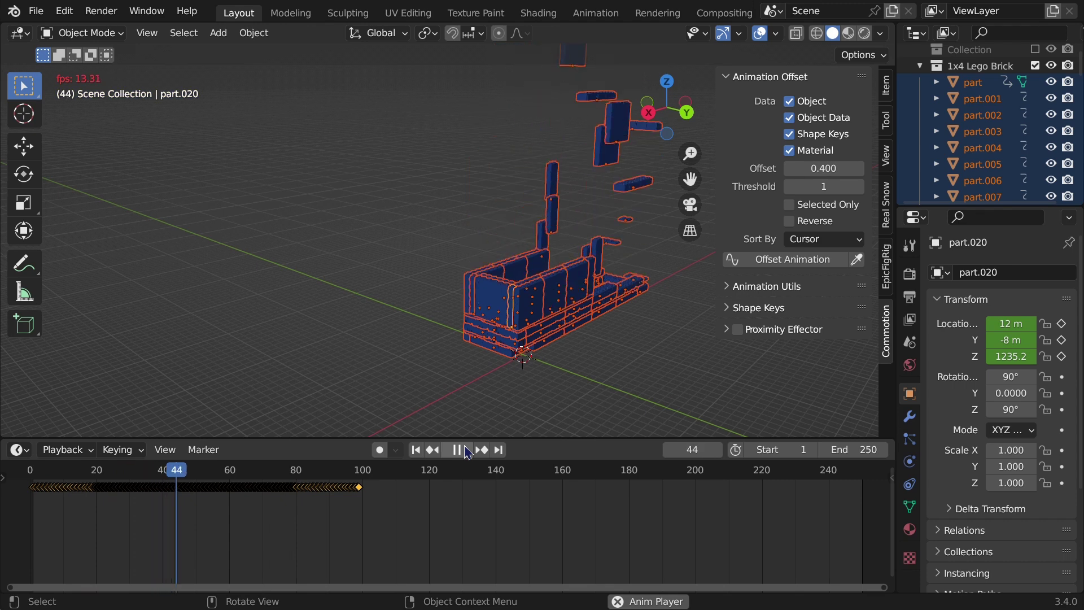
pyautogui.click(453, 455)
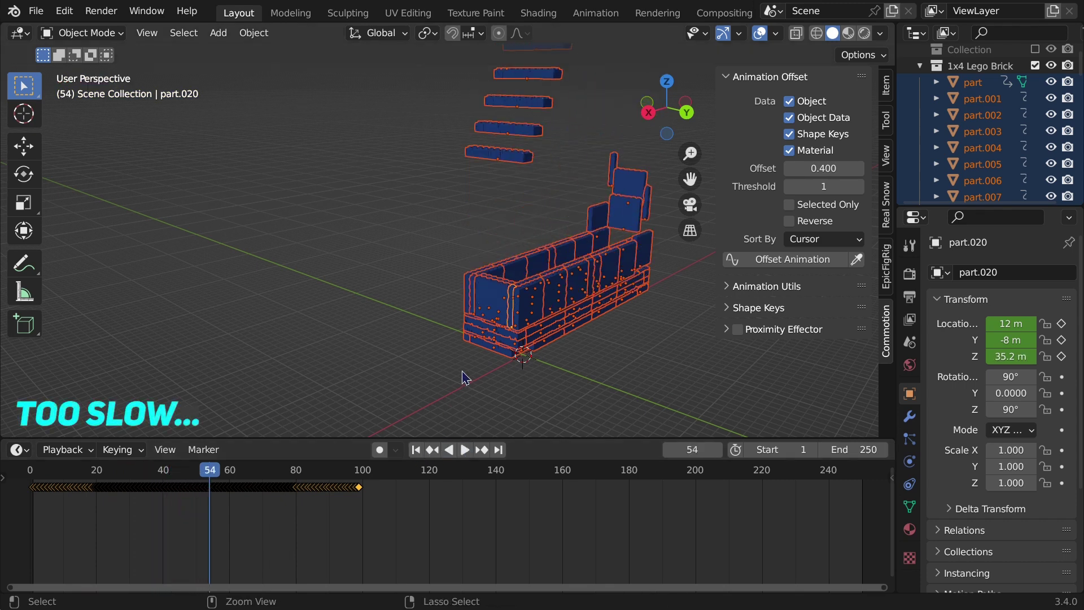
pyautogui.hotkey('shift', 'Left')
pyautogui.hotkey('ctrl', 'z')
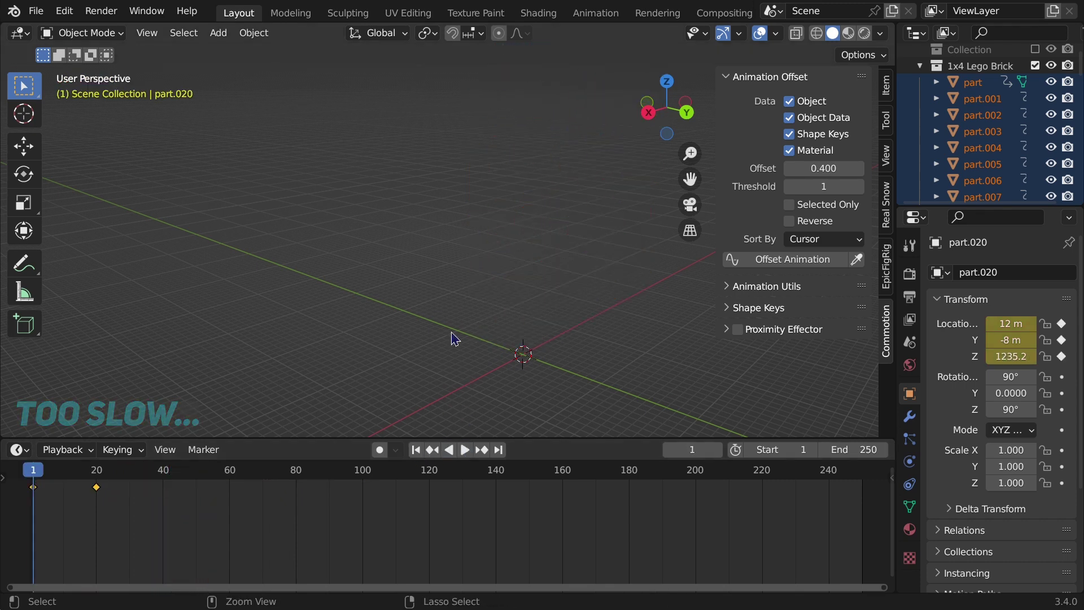
pyautogui.click(796, 260)
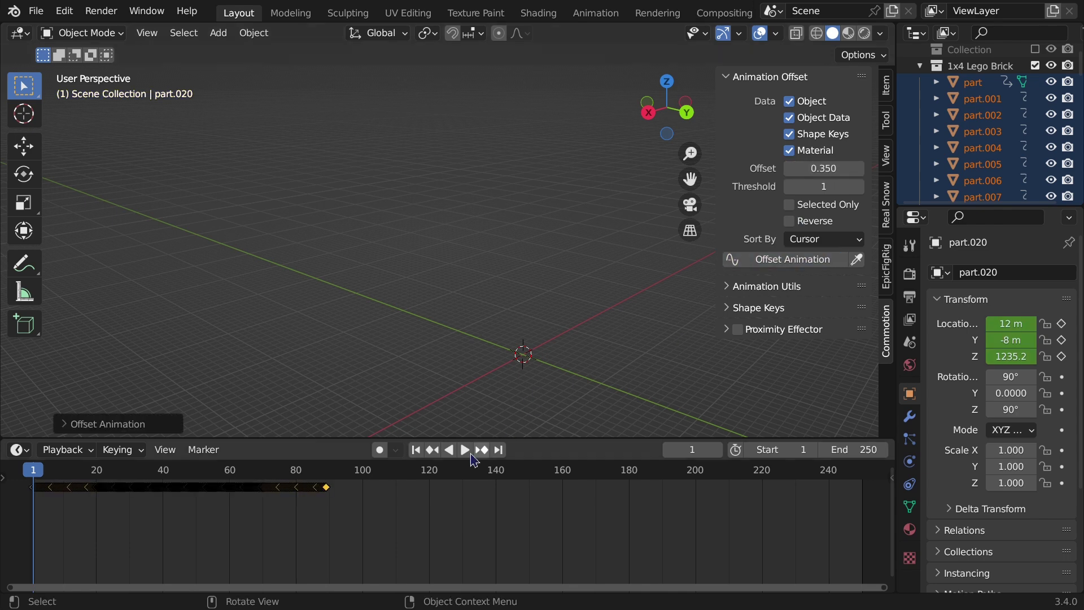
pyautogui.click(469, 456)
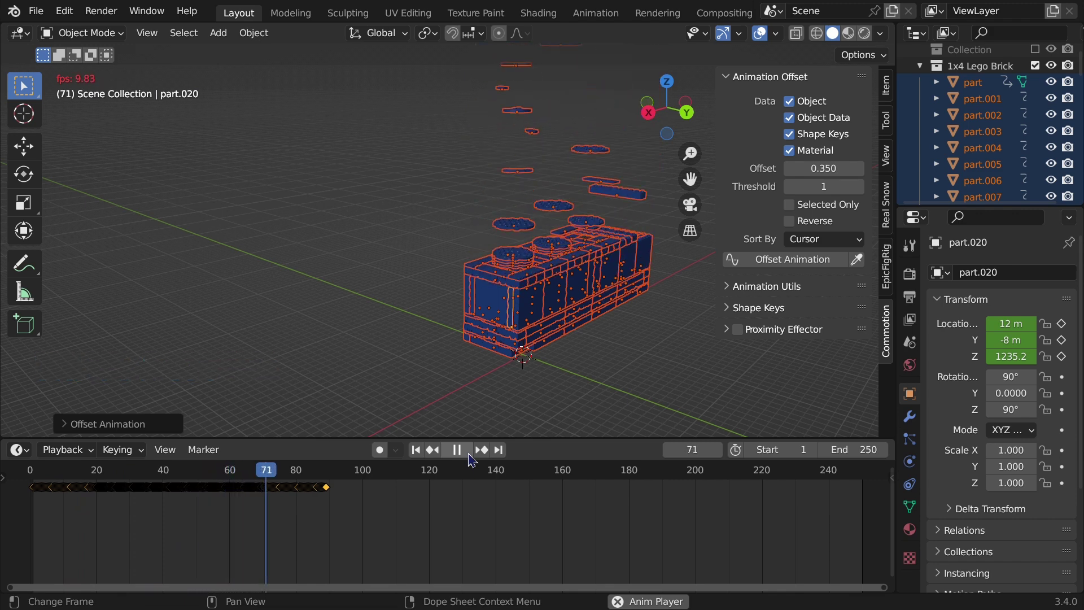
pyautogui.click(416, 451)
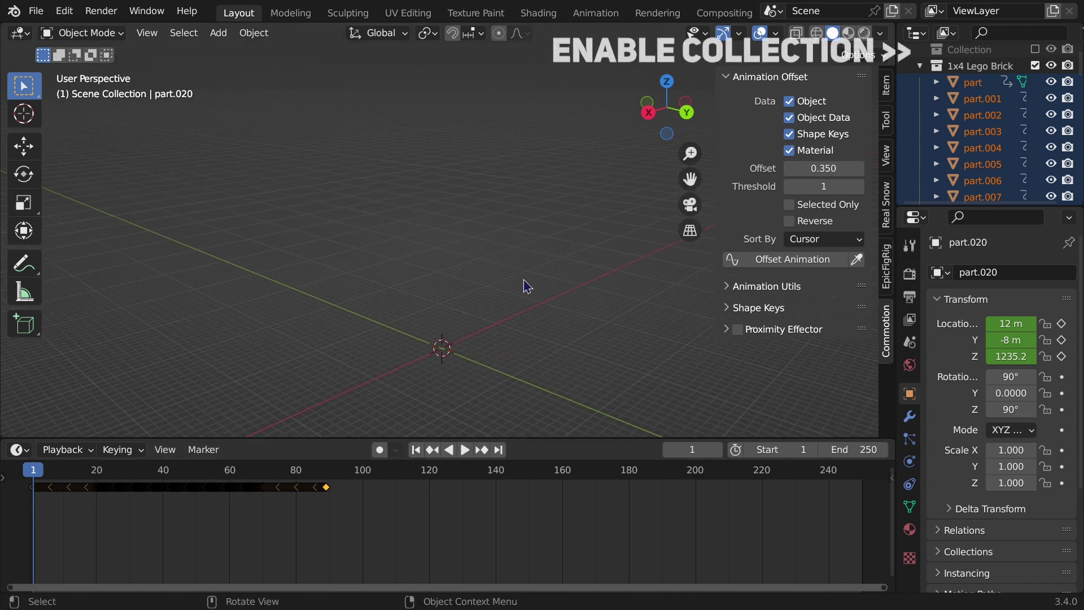
# Enable Collection, collapse the 1x4 Lego Brick list, and add a Plain Axes empty at the origin
pyautogui.hotkey('alt', 'a')
pyautogui.scroll(1, 1054, 56)
pyautogui.click(1036, 54)
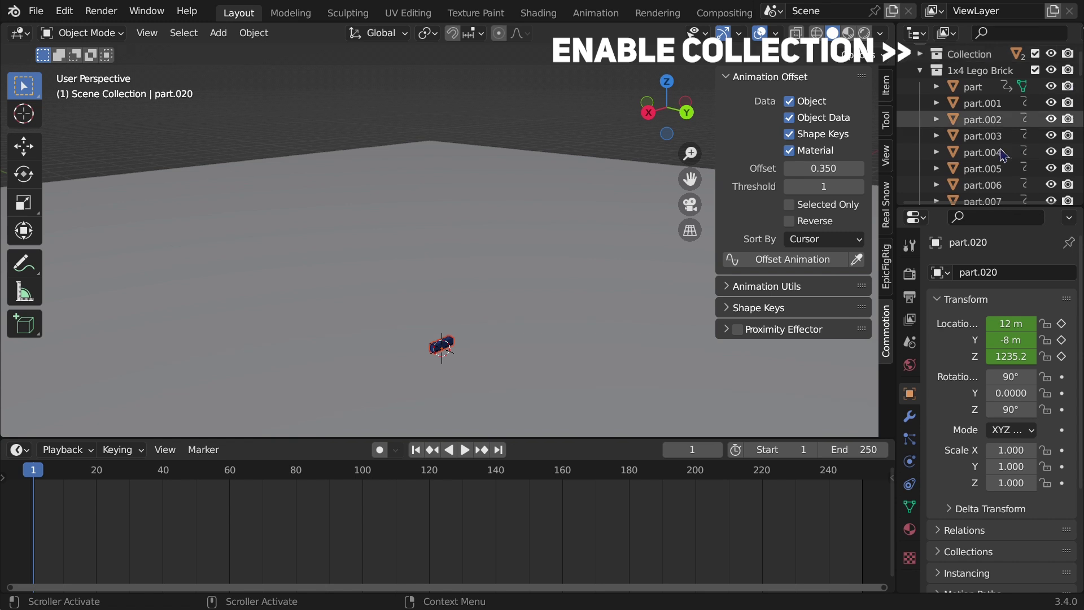
pyautogui.scroll(-1, 960, 85)
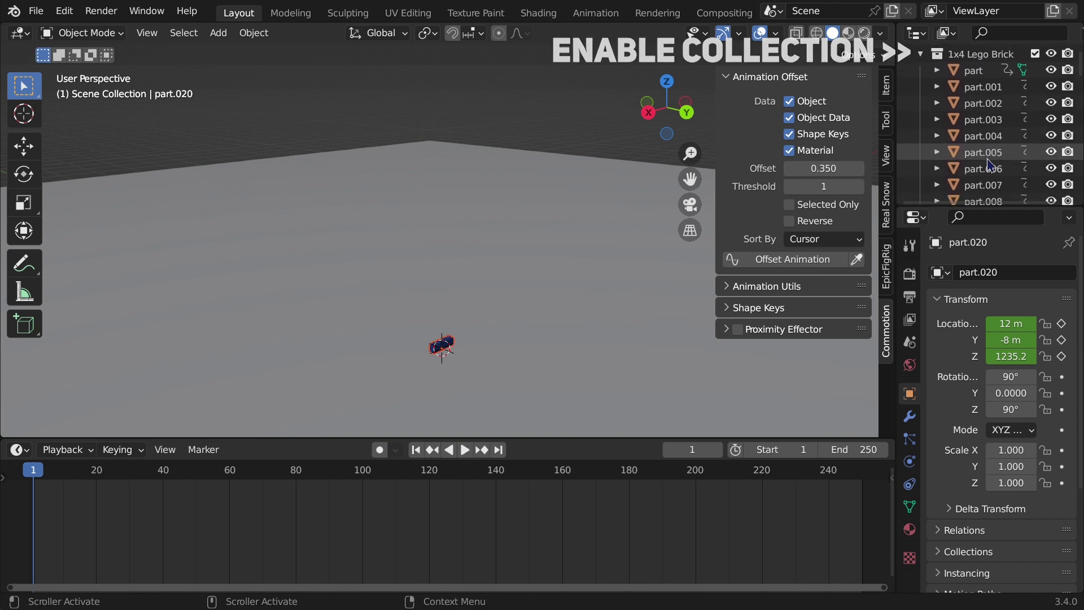
pyautogui.click(921, 53)
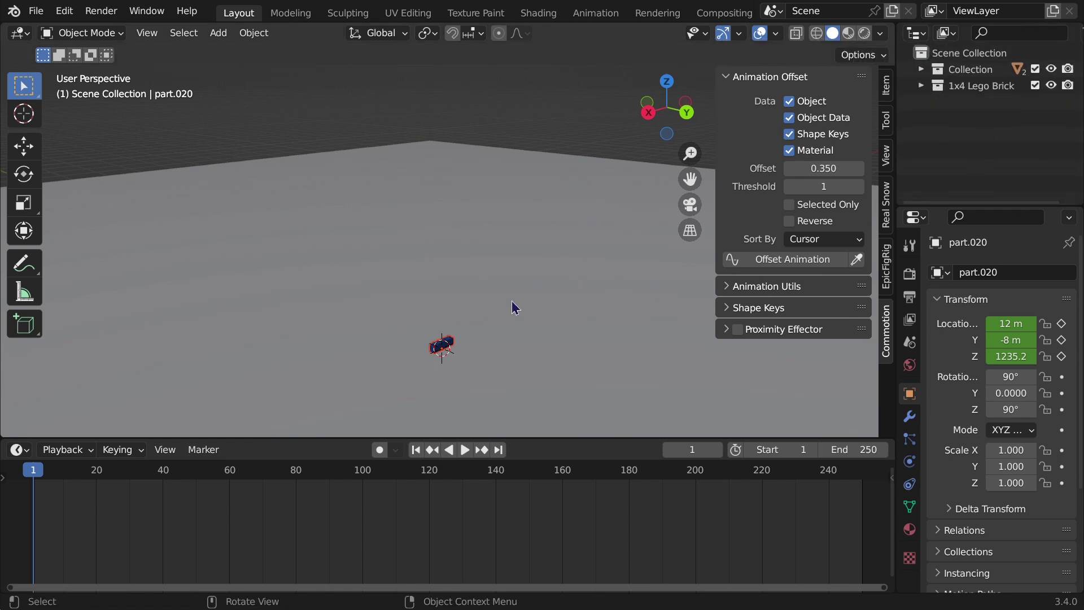
pyautogui.hotkey('shift', 'a')
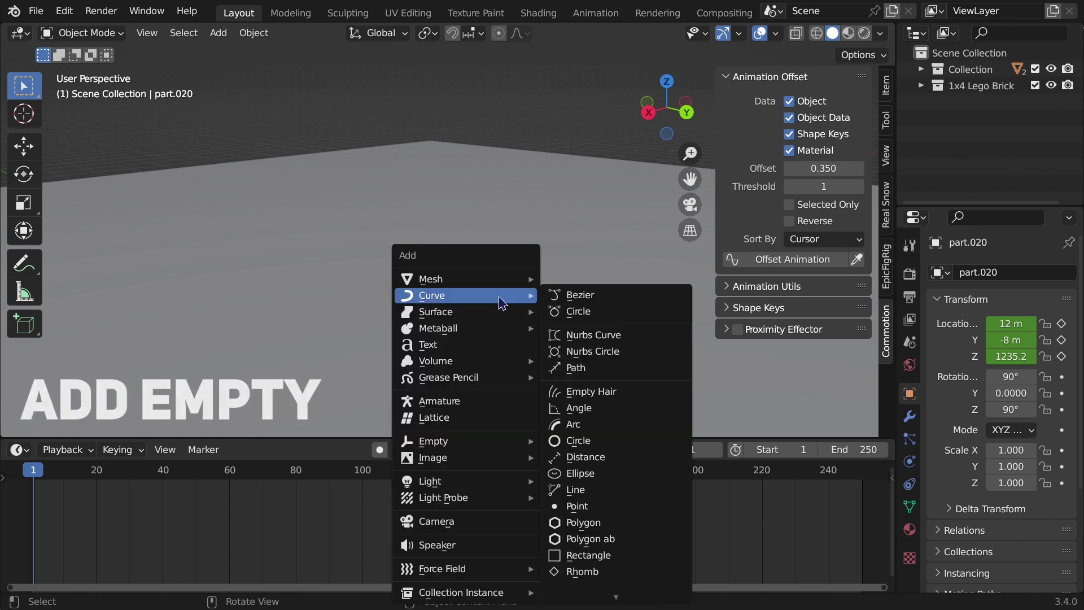
pyautogui.moveTo(465, 441)
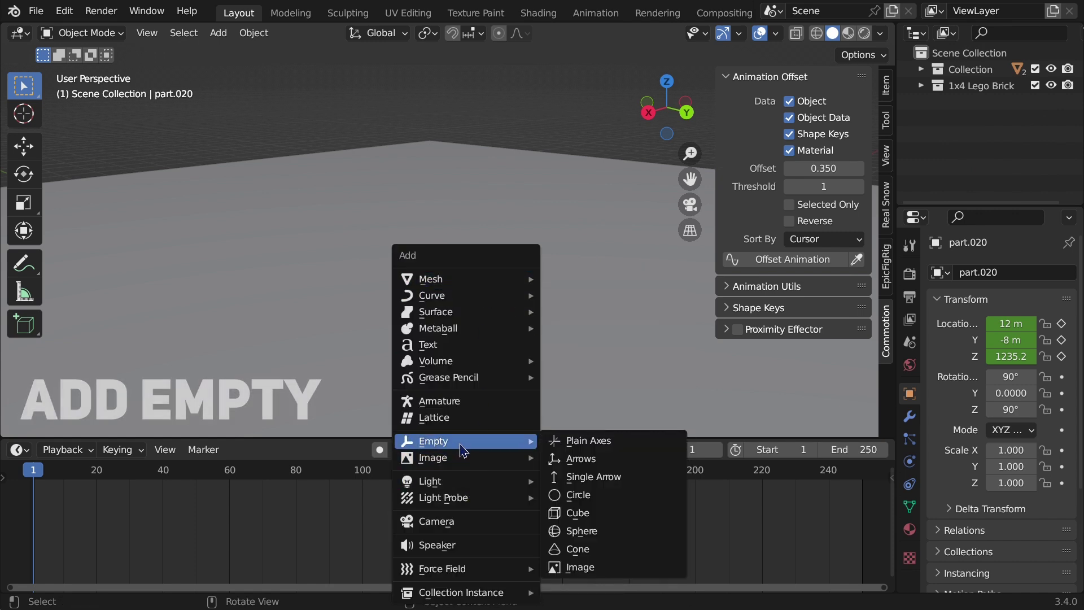
pyautogui.click(563, 442)
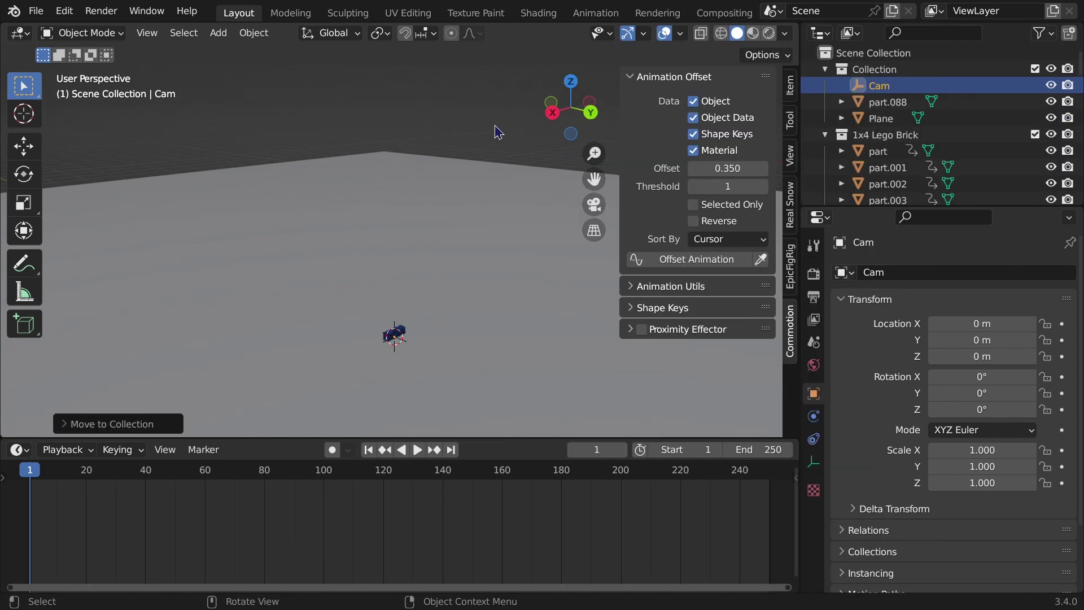
# Add a camera, view through it, and set its Z rotation to 130°
pyautogui.hotkey('shift', 'a')
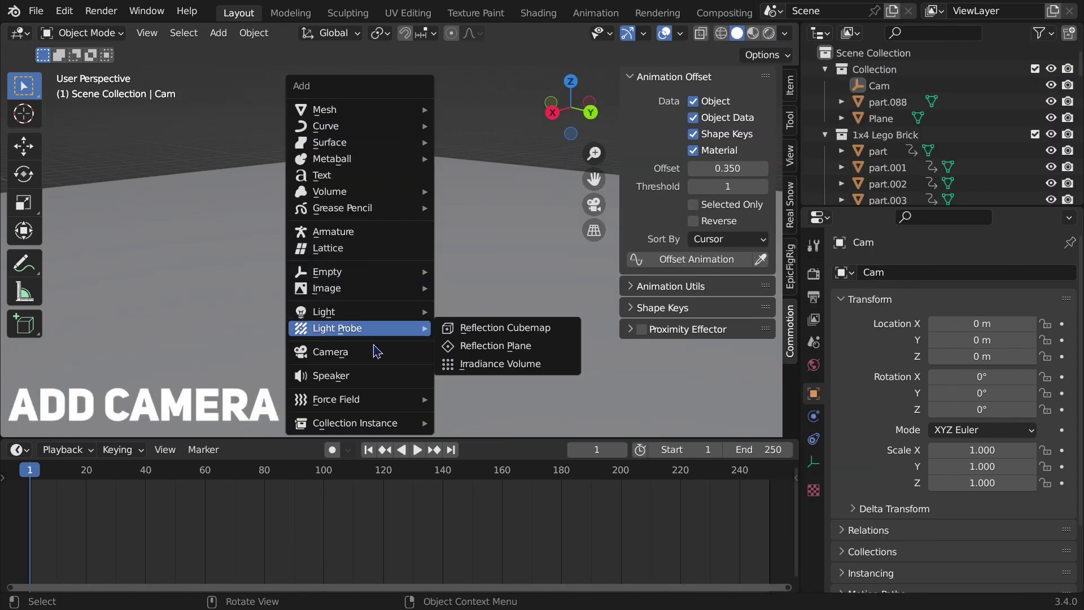
pyautogui.click(377, 351)
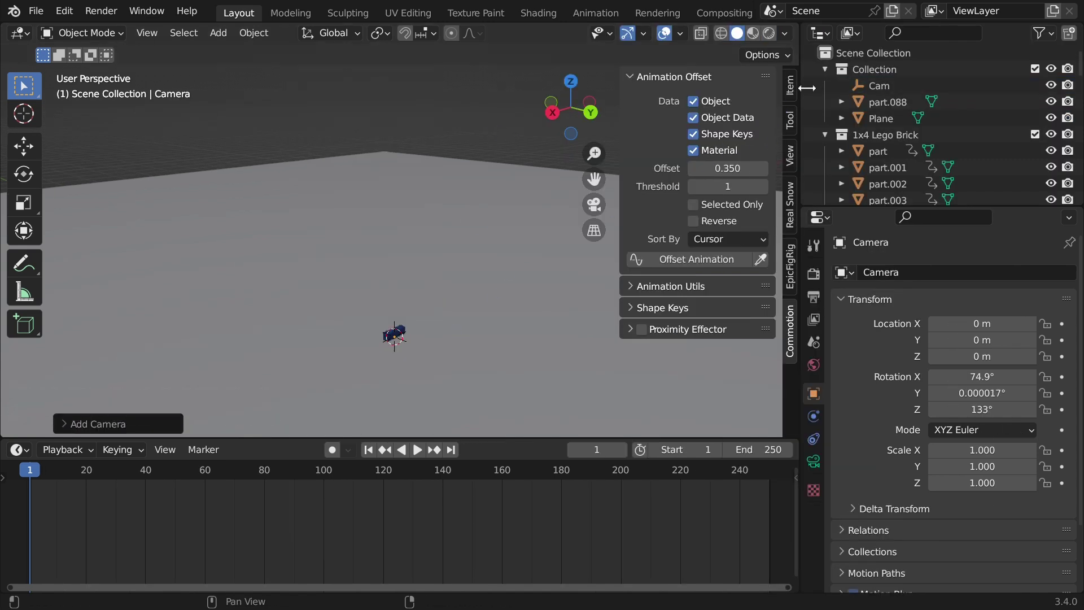
pyautogui.click(790, 86)
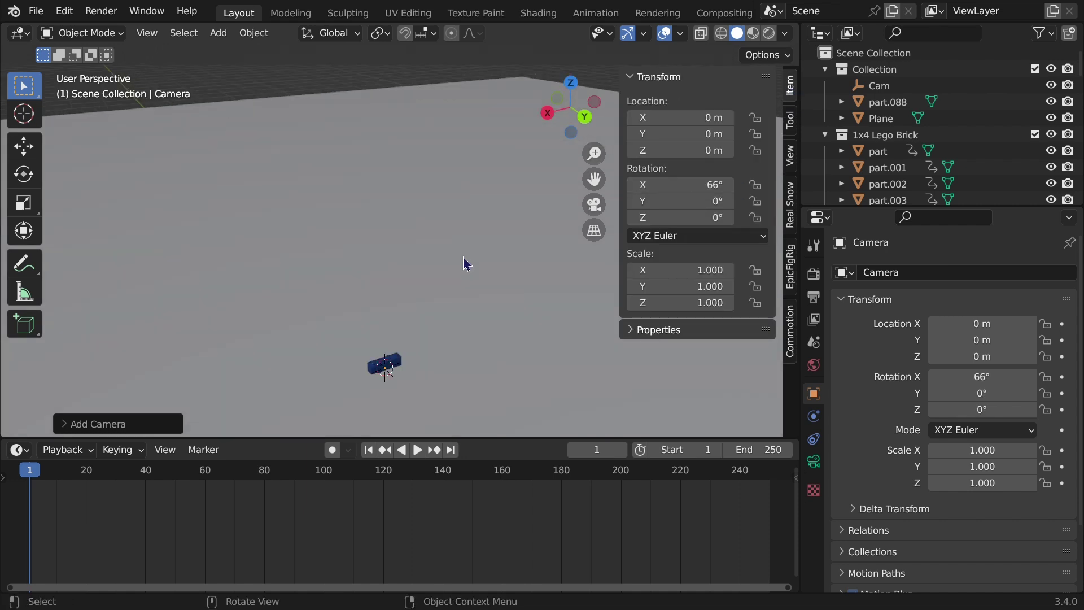
pyautogui.press('KP_0')
pyautogui.doubleClick(680, 218)
pyautogui.write('130')
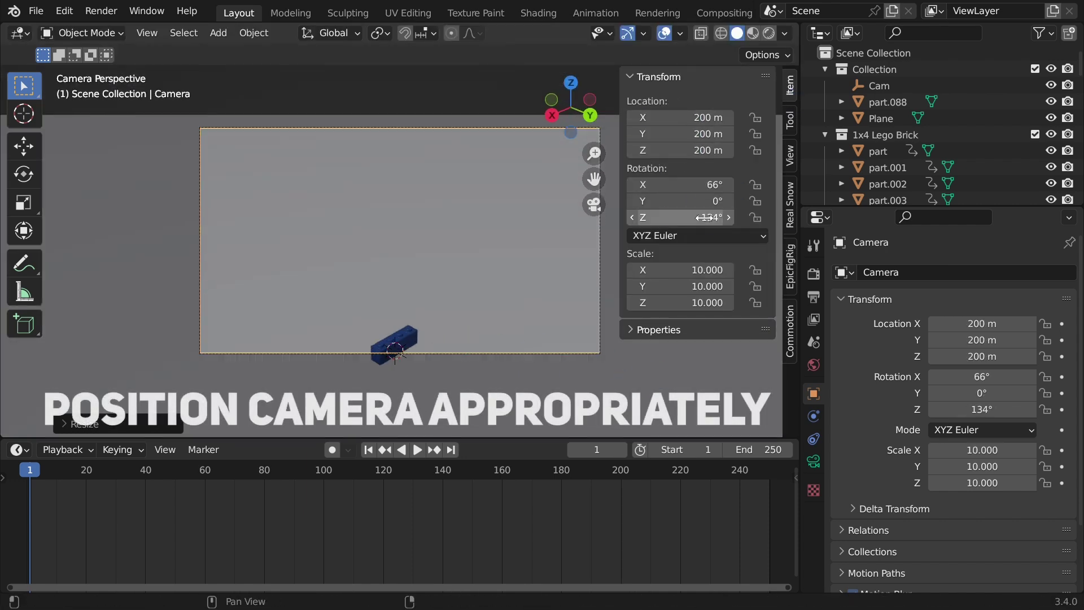
pyautogui.press('Return')
# Set the camera location (Y 50 m, adjusted height) so it frames the blue brick
pyautogui.doubleClick(702, 151)
pyautogui.write('50')
pyautogui.press('Return')
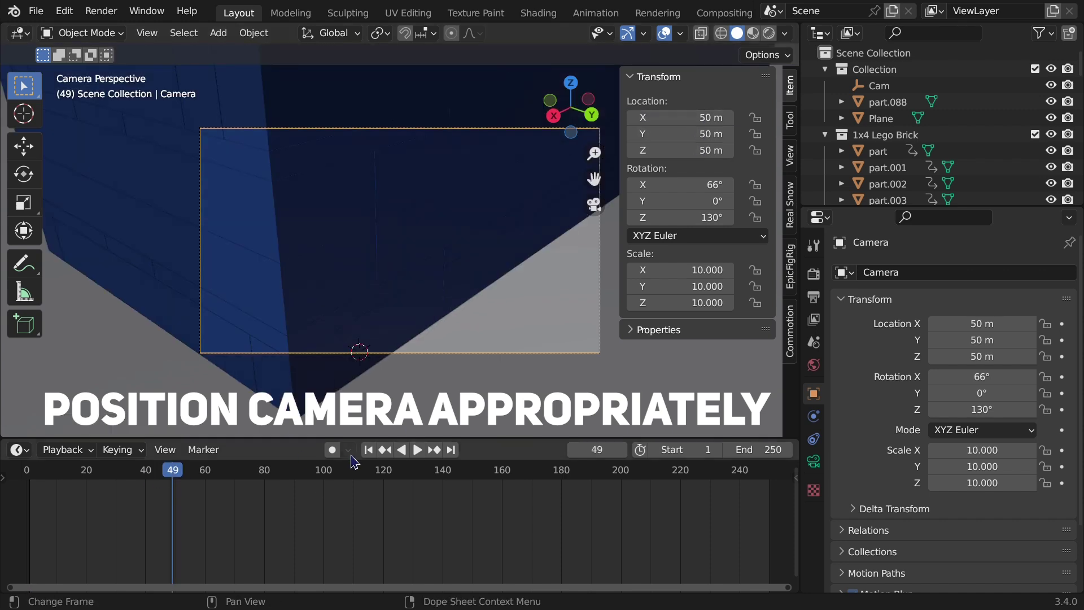
pyautogui.doubleClick(701, 150)
pyautogui.write('45')
pyautogui.press('Return')
pyautogui.moveTo(695, 134)
pyautogui.mouseDown()
pyautogui.moveTo(706, 117)
pyautogui.moveTo(678, 151)
pyautogui.mouseUp()
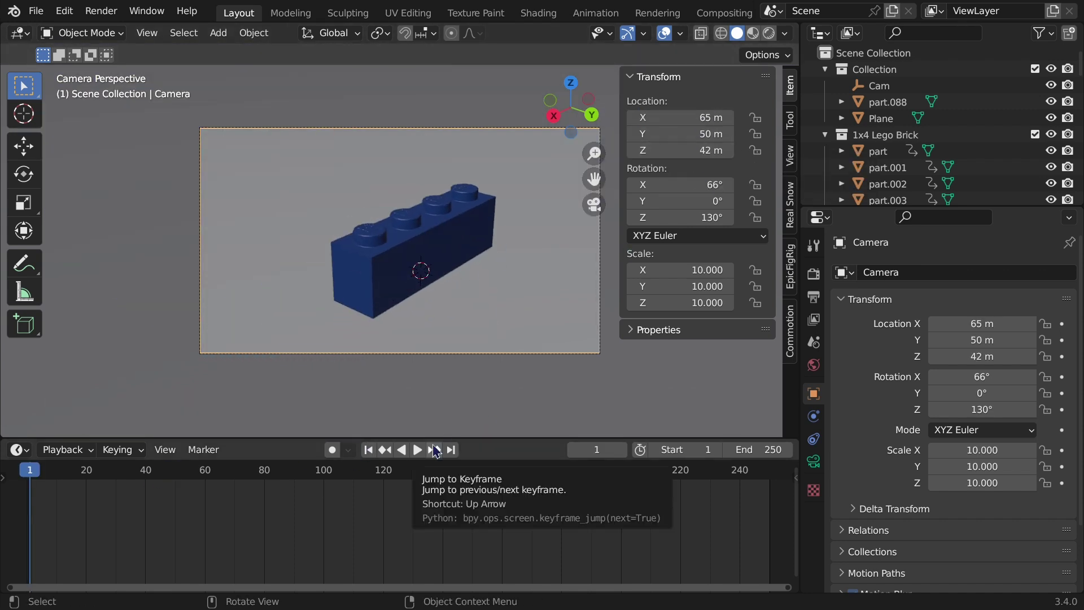
# Move the camera into the Collection, parent it to Cam, and key Cam's scale at frame 1
pyautogui.press('m')
pyautogui.click(908, 163)
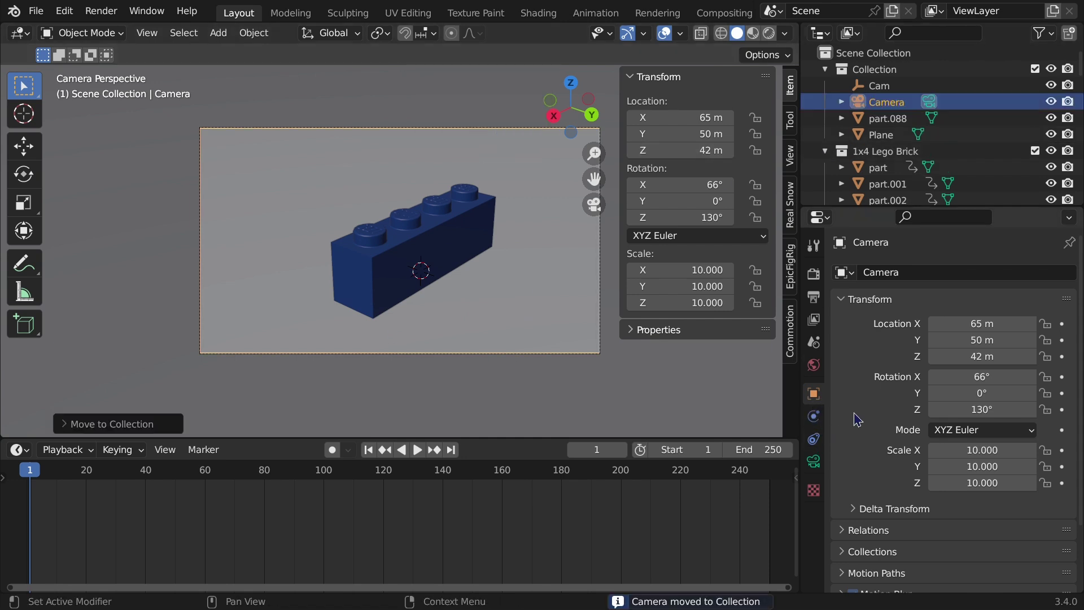
pyautogui.scroll(-3, 858, 420)
pyautogui.click(855, 450)
pyautogui.scroll(-2, 856, 450)
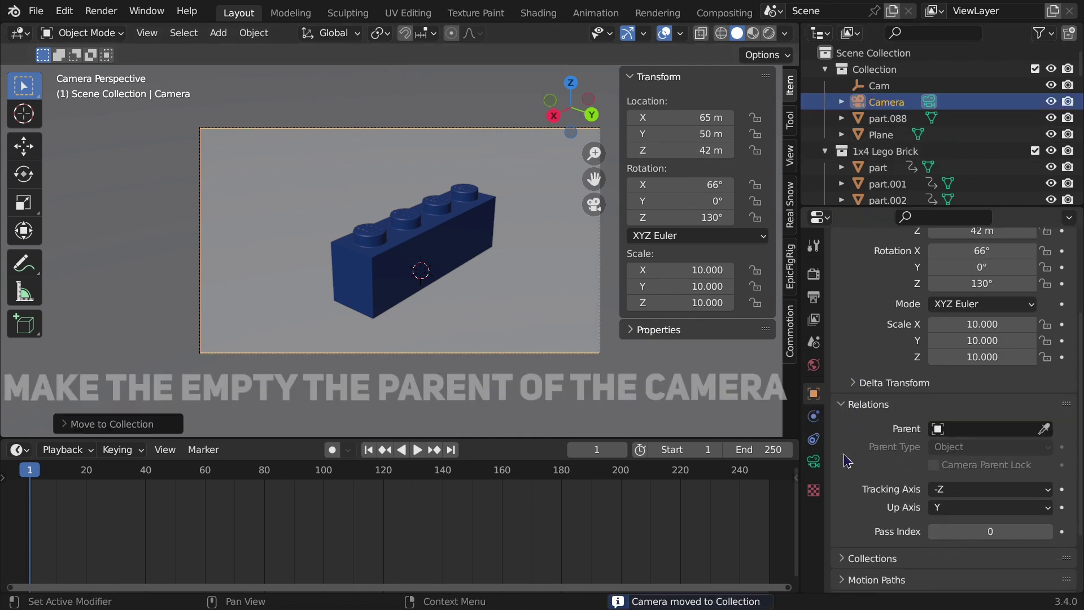
pyautogui.click(1042, 432)
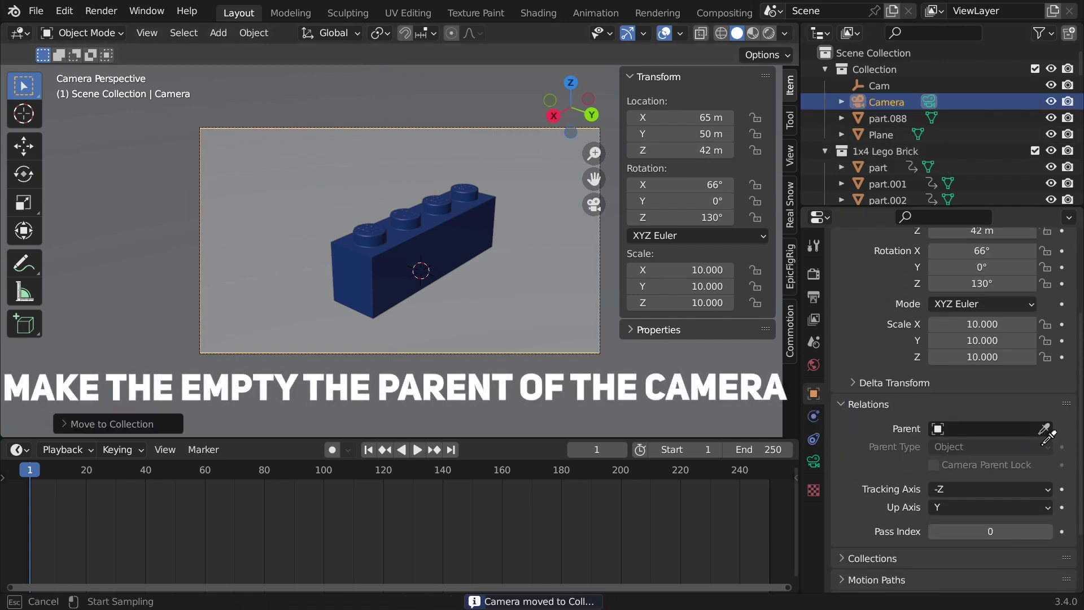
pyautogui.click(862, 93)
pyautogui.click(878, 85)
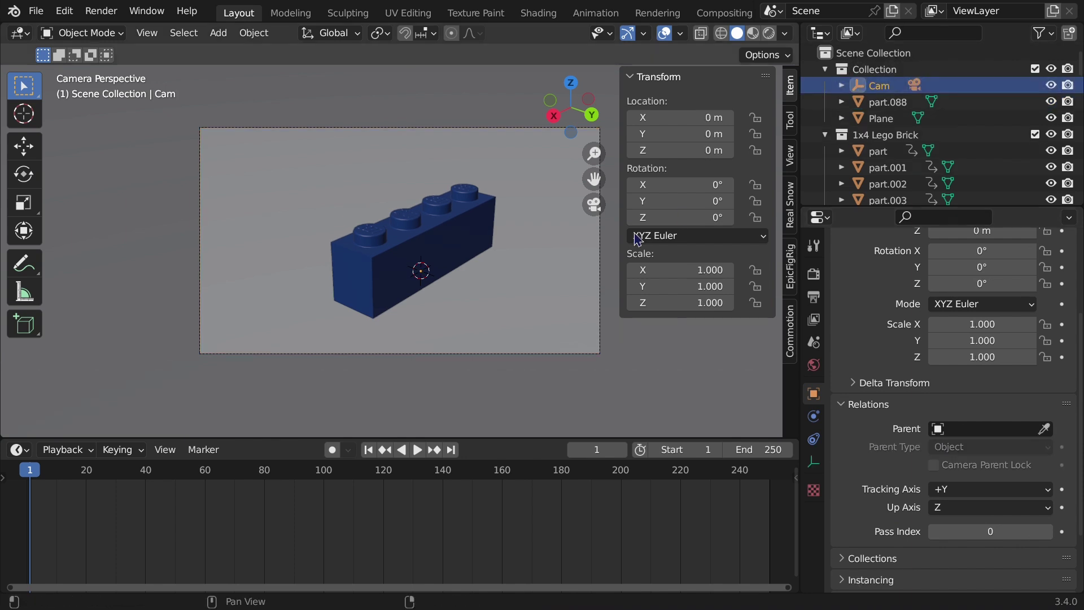
pyautogui.press('i')
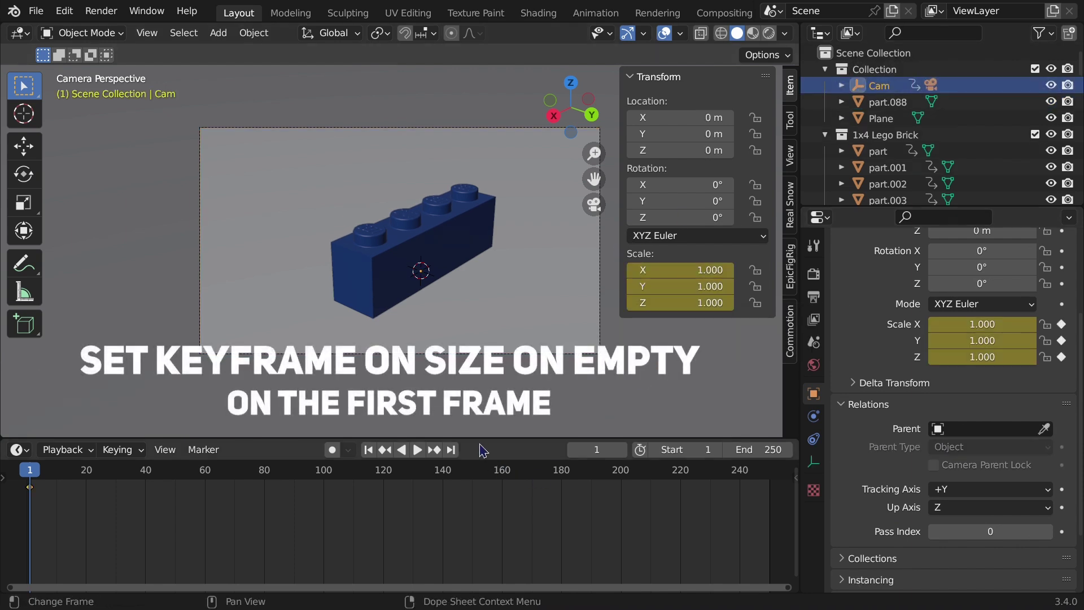
# Set the end frame to 100 and keyframe the Cam empty at scale 10 there
pyautogui.doubleClick(757, 449)
pyautogui.write('100')
pyautogui.press('Return')
pyautogui.click(452, 450)
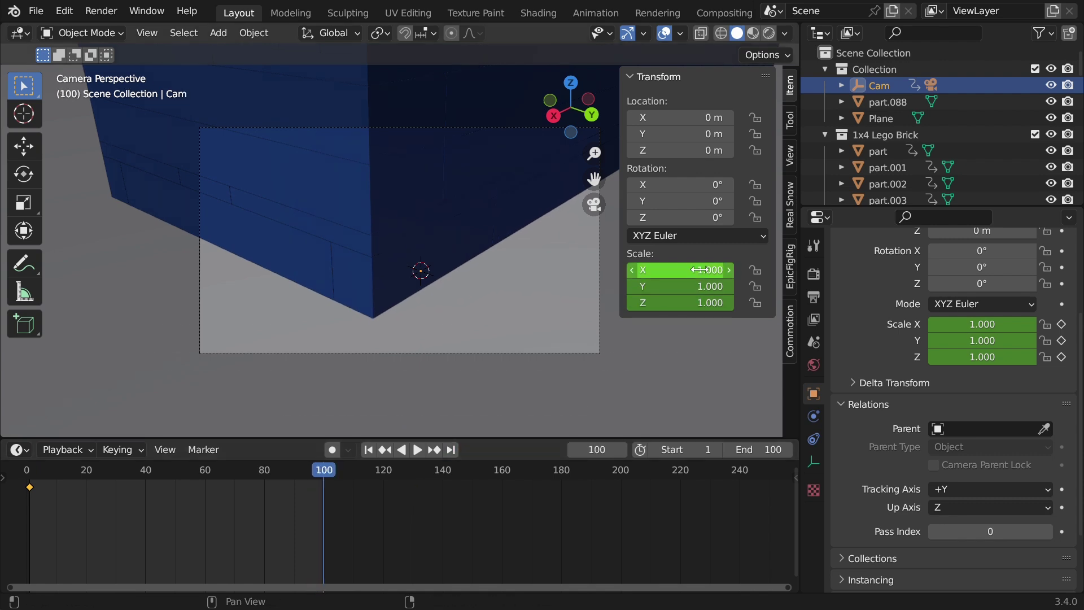
pyautogui.moveTo(700, 270); pyautogui.dragTo(701, 302)
pyautogui.write('10')
pyautogui.press('Return')
pyautogui.press('i')
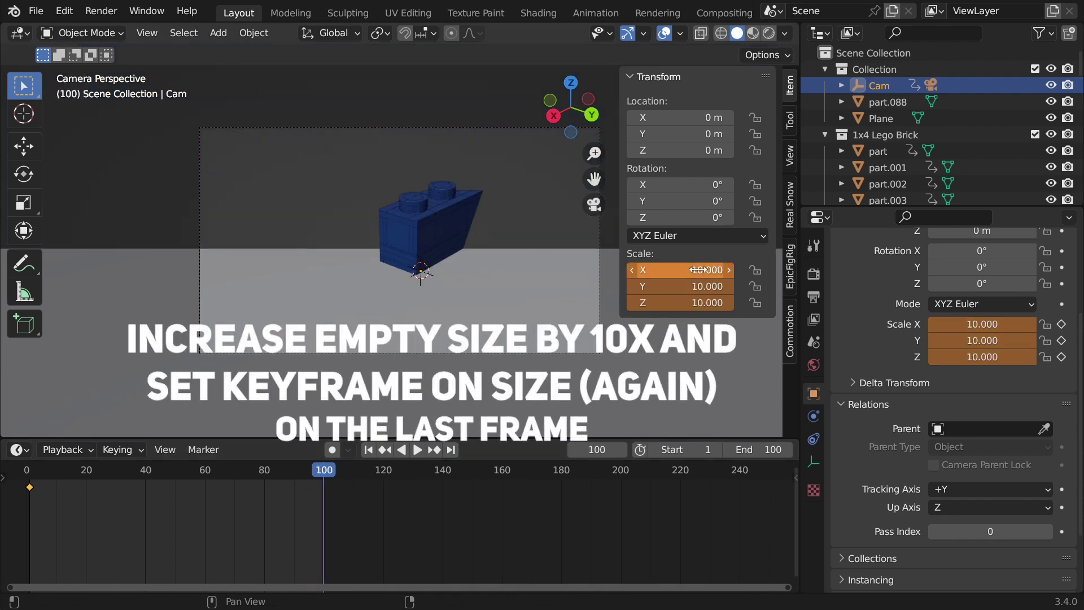
pyautogui.press('i')
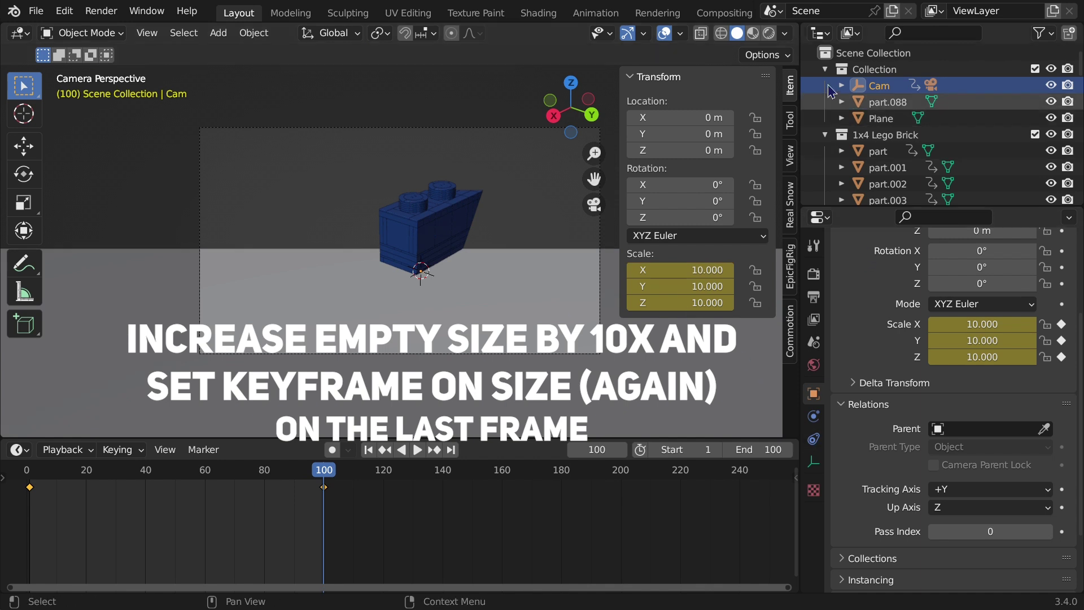
# Raise the Cam rig camera's clip end to 10000 m
pyautogui.click(841, 85)
pyautogui.click(898, 118)
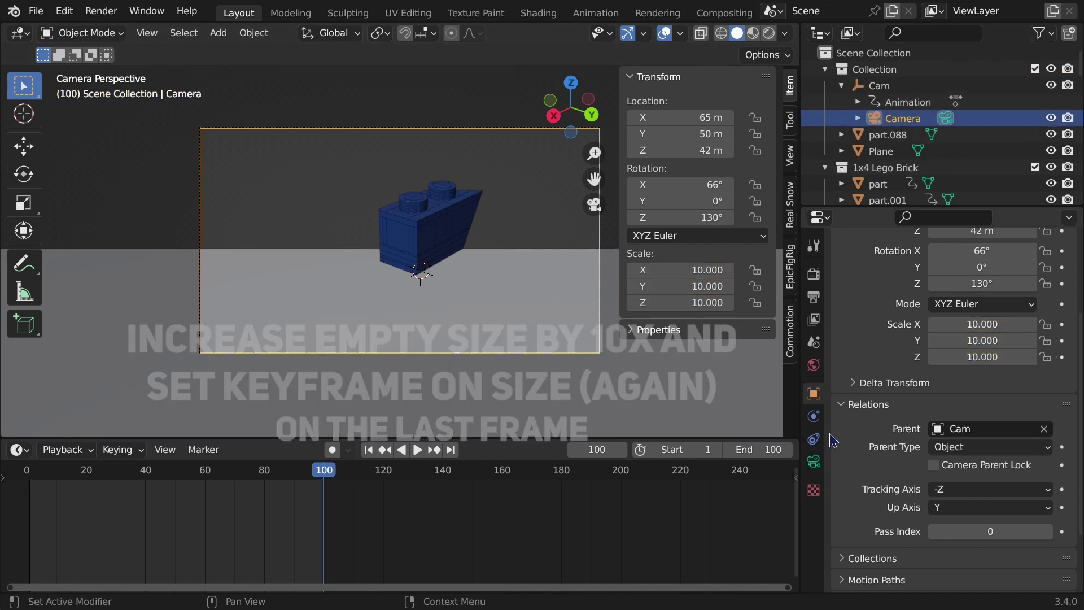
pyautogui.click(817, 466)
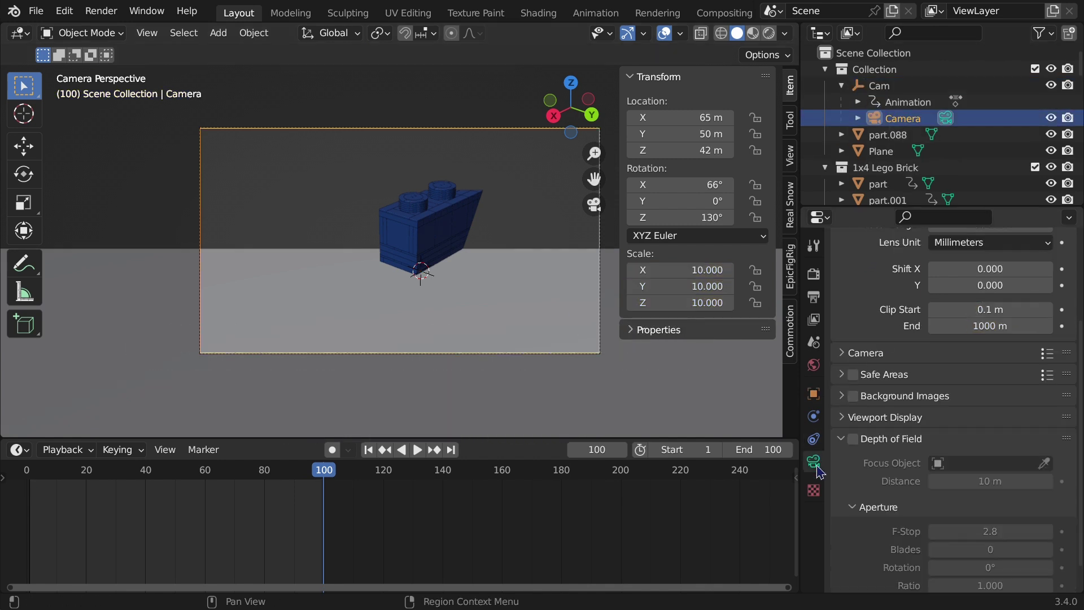
pyautogui.click(999, 327)
pyautogui.write('0')
pyautogui.press('Return')
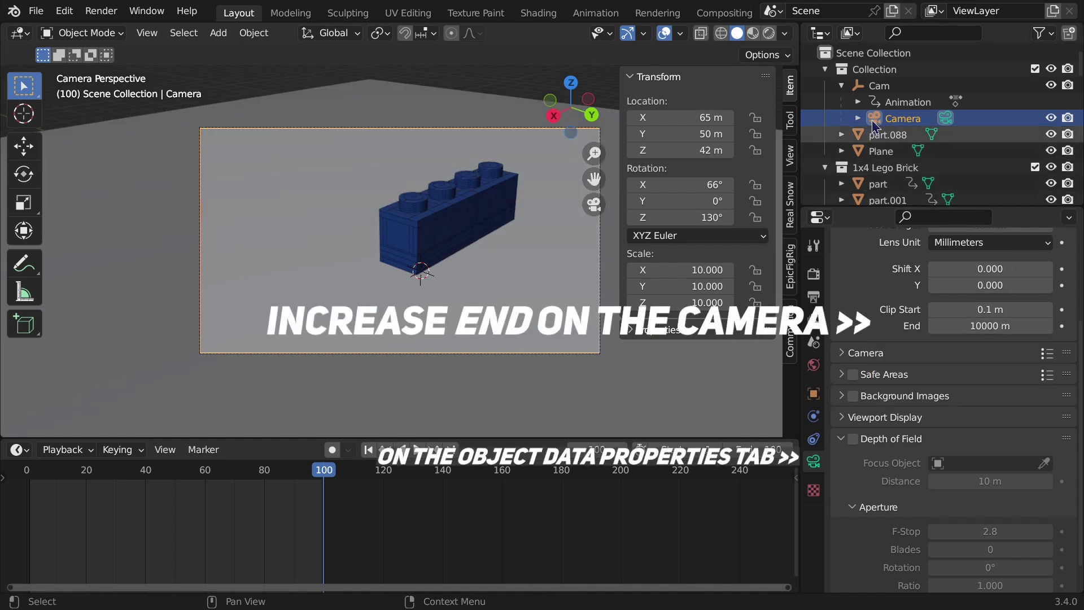
# Move Cam's last keyframe from frame 100 to 95 and key its location at frame 1
pyautogui.click(860, 89)
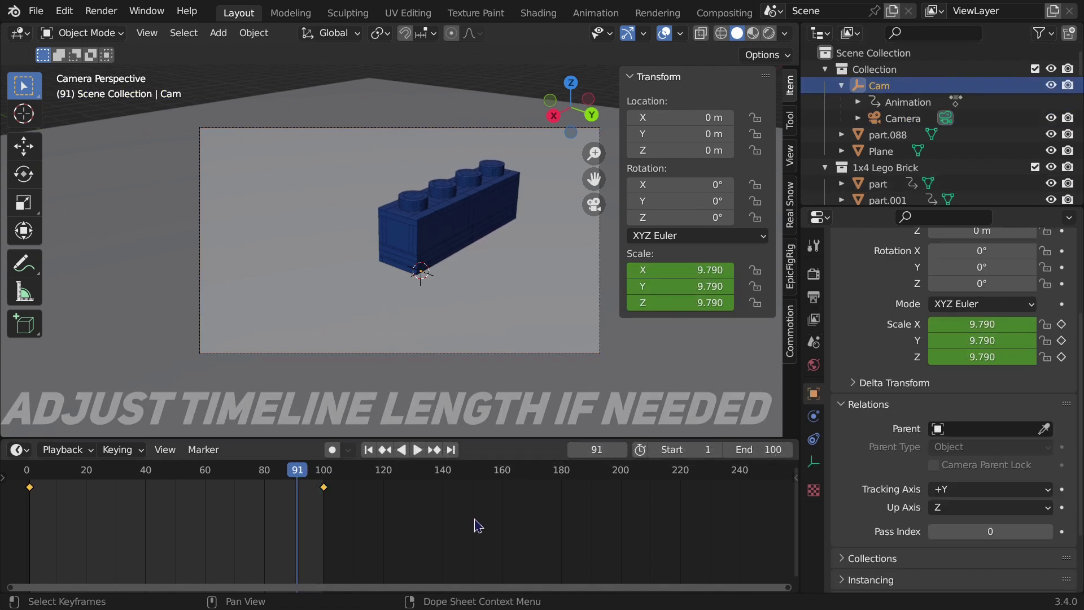
pyautogui.moveTo(323, 487); pyautogui.dragTo(29, 470)
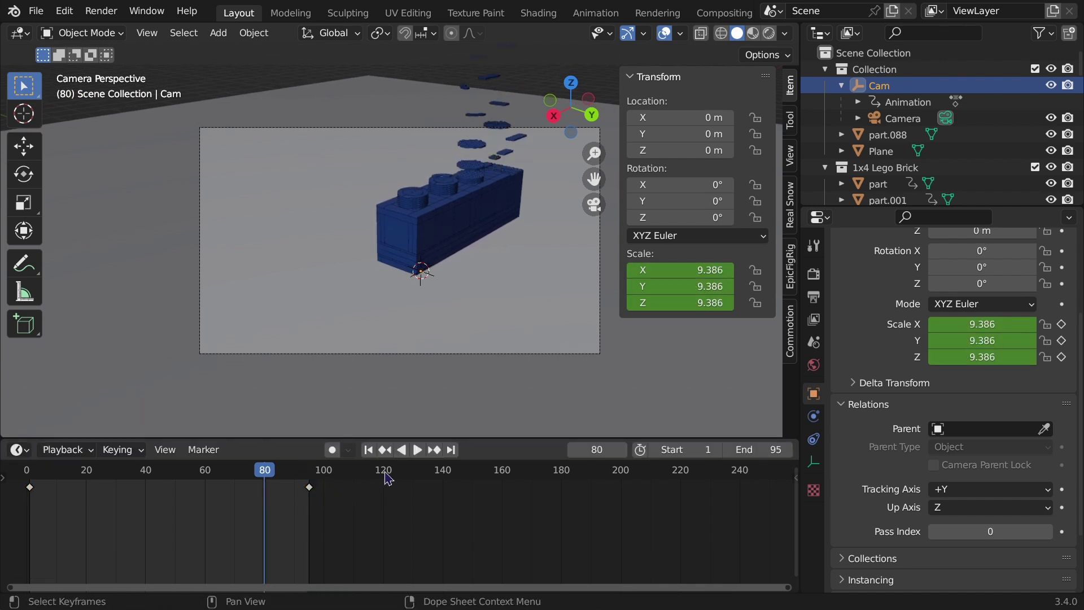
pyautogui.press('i')
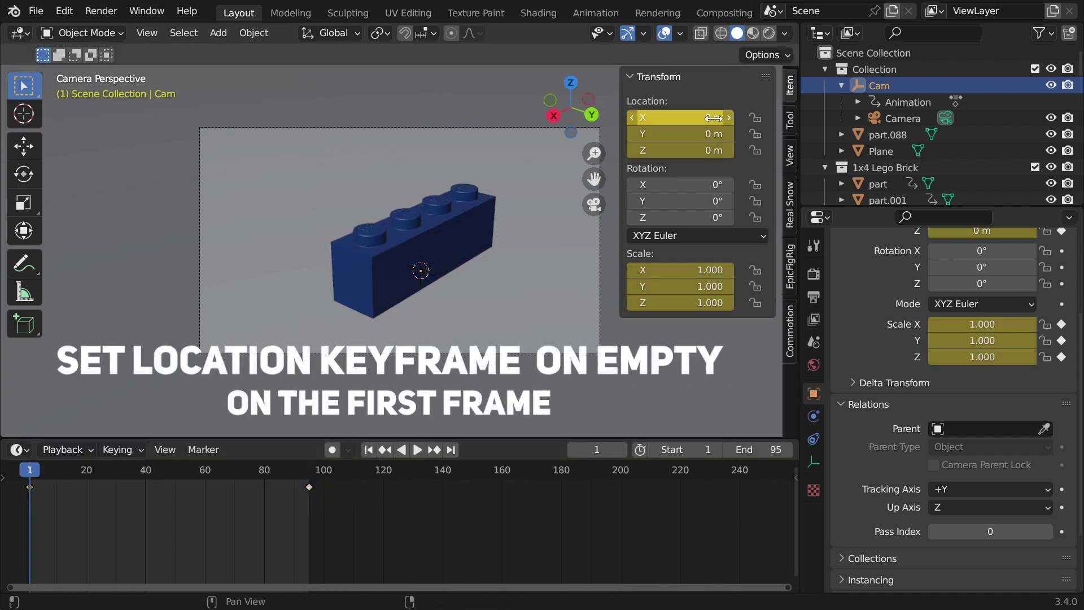
pyautogui.click(451, 449)
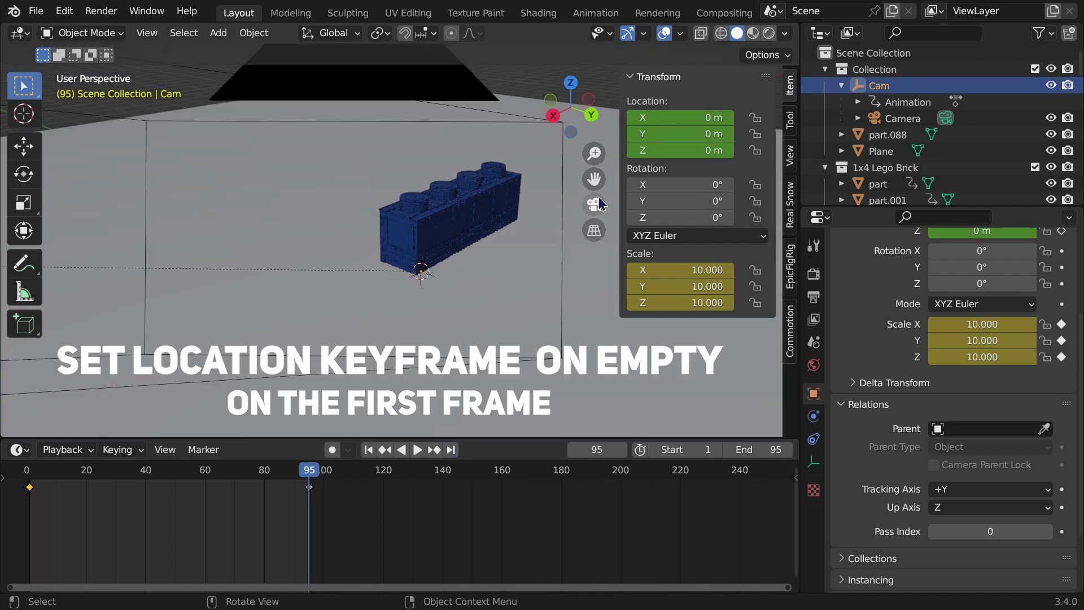
pyautogui.moveTo(568, 107); pyautogui.dragTo(574, 90)
pyautogui.click(572, 84)
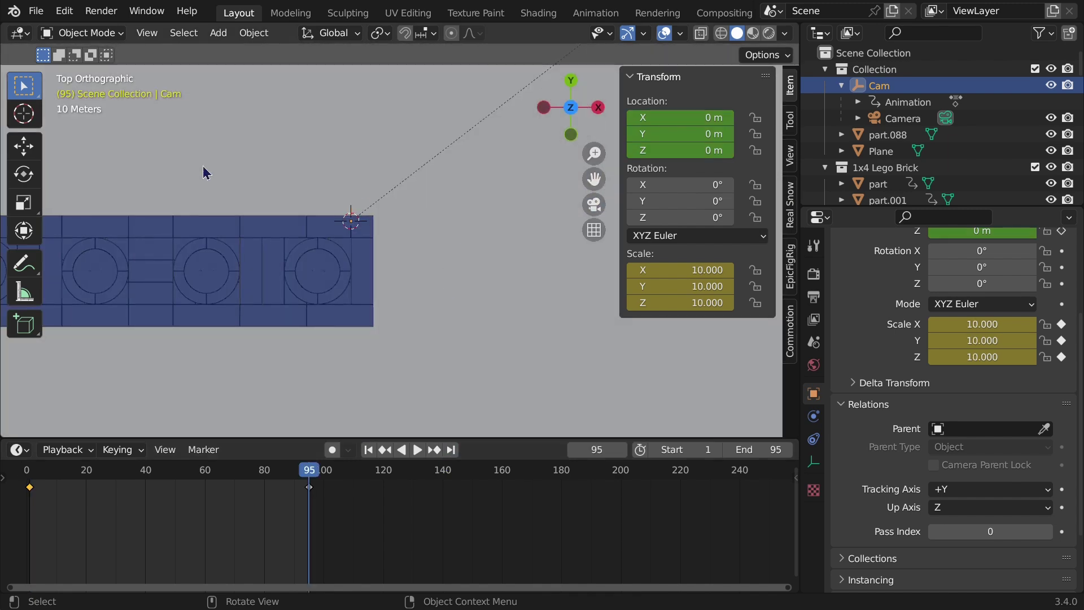
# Centre the Cam empty over the mega brick and keyframe its location at frame 95
pyautogui.hotkey('shift', 'space')
pyautogui.press('g')
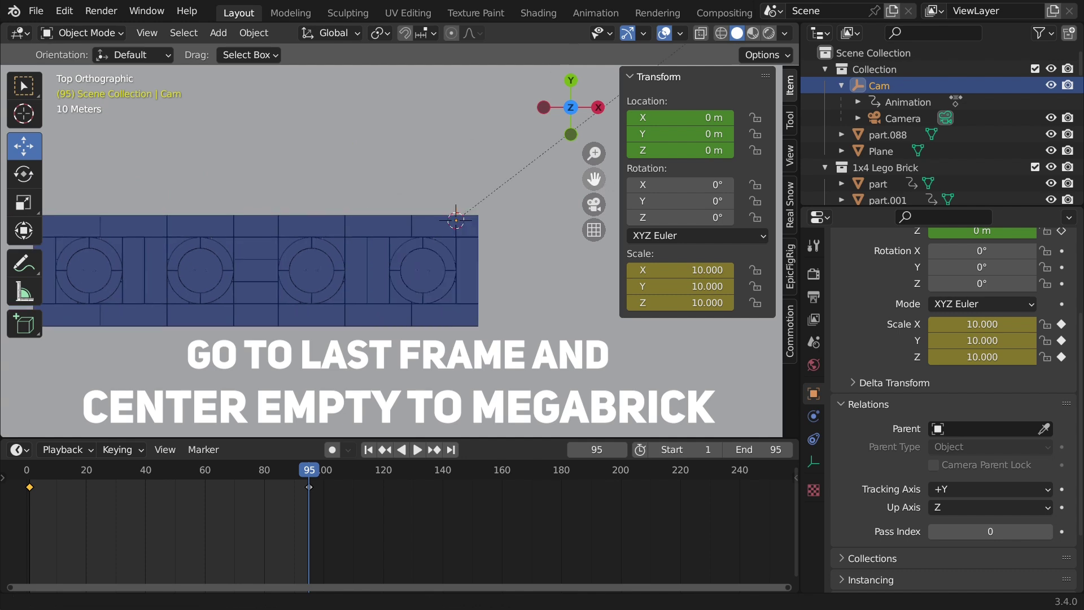
pyautogui.press('g')
pyautogui.press('z')
pyautogui.click(347, 291)
pyautogui.press('g')
pyautogui.press('y')
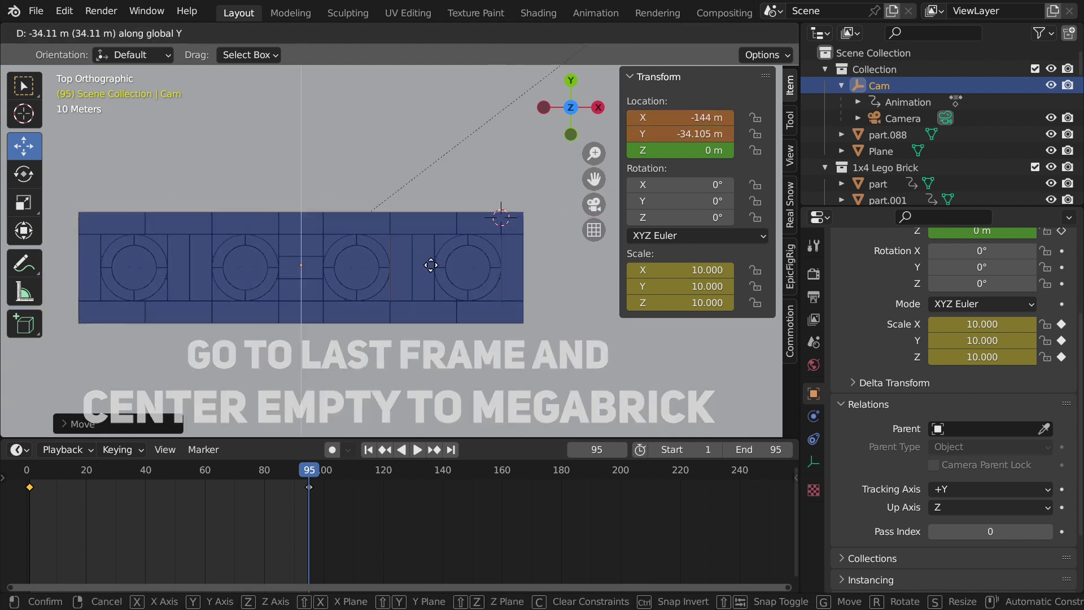
pyautogui.press('4')
pyautogui.press('Return')
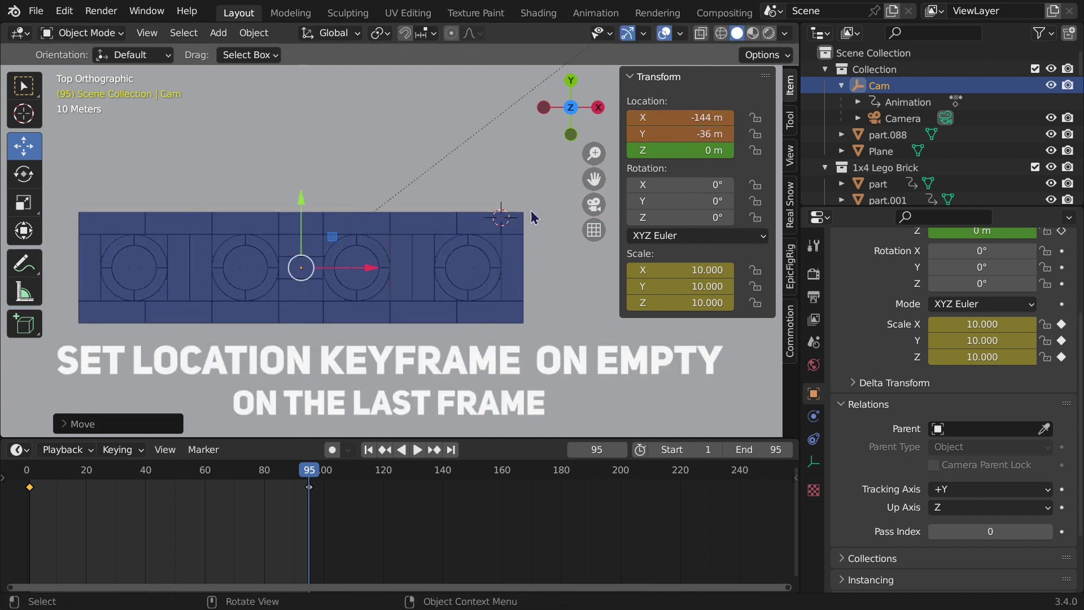
pyautogui.press('i')
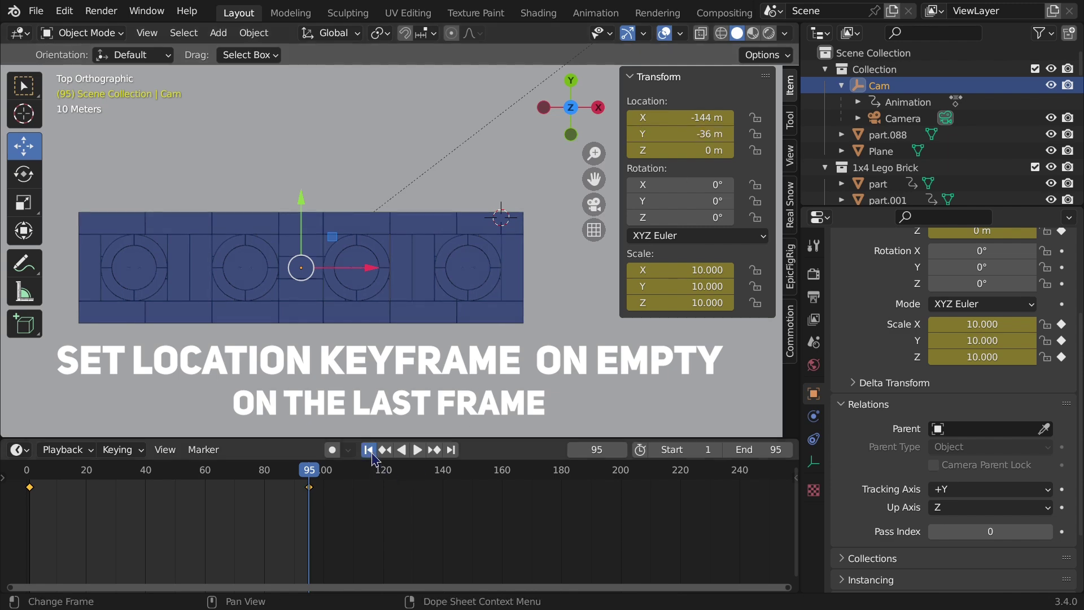
# Play the animation through the camera and retime the middle keyframe to about frame 70
pyautogui.click(369, 449)
pyautogui.press('KP_0')
pyautogui.press('space')
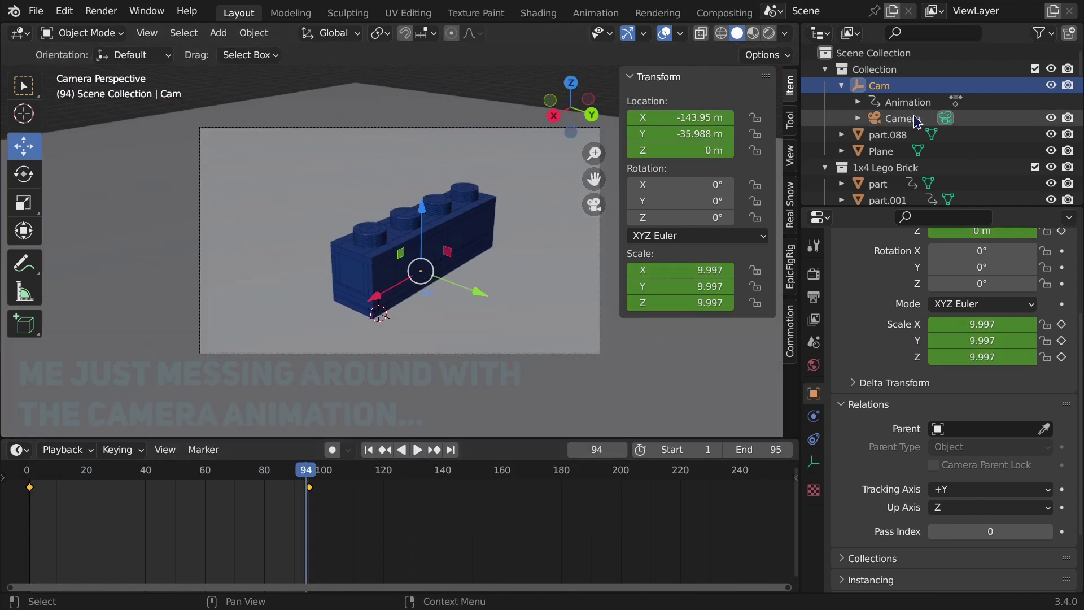
pyautogui.moveTo(177, 475); pyautogui.dragTo(102, 475)
pyautogui.click(418, 450)
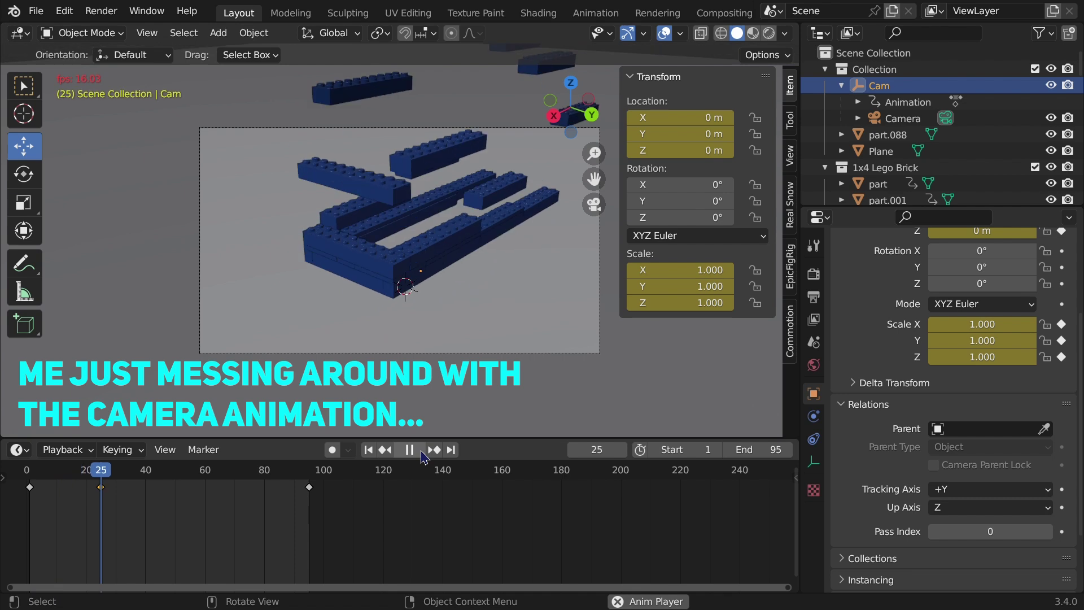
pyautogui.press('g')
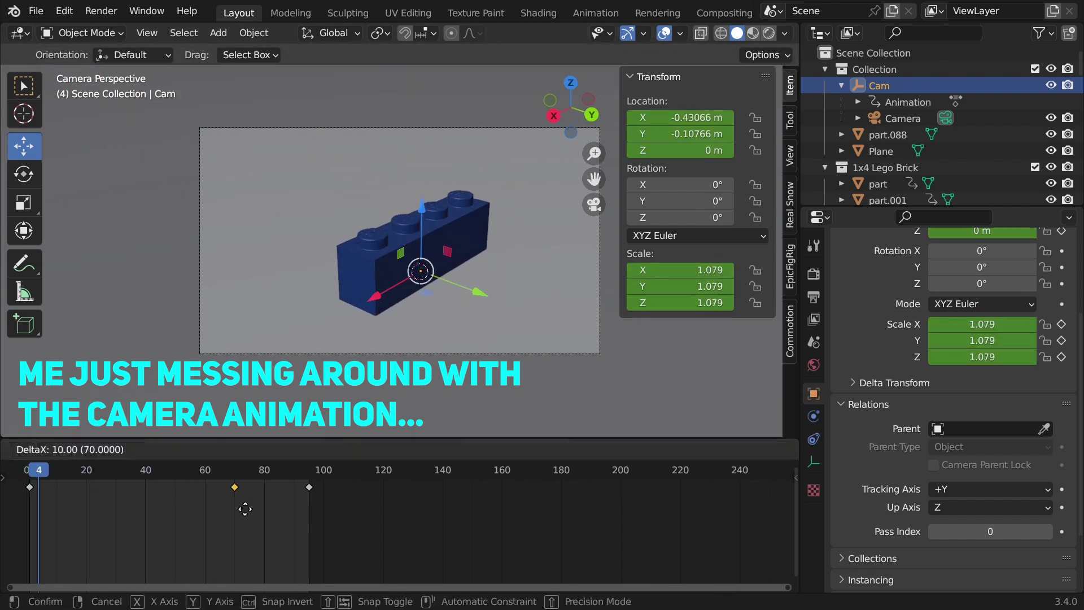
pyautogui.click(245, 509)
pyautogui.press('Escape')
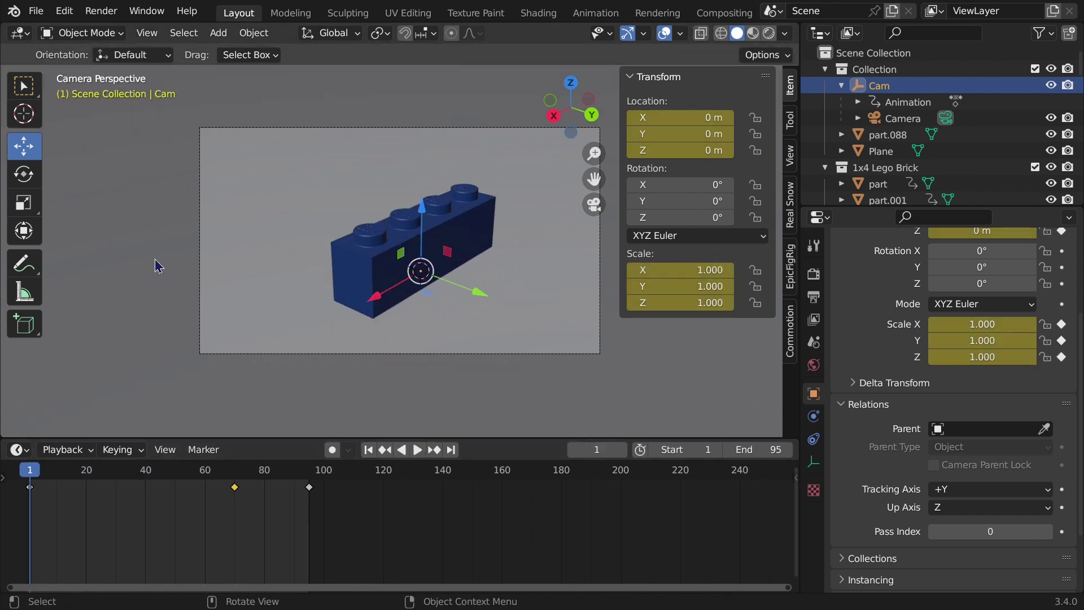
# Enable render motion blur with a 0.30 shutter
pyautogui.click(814, 275)
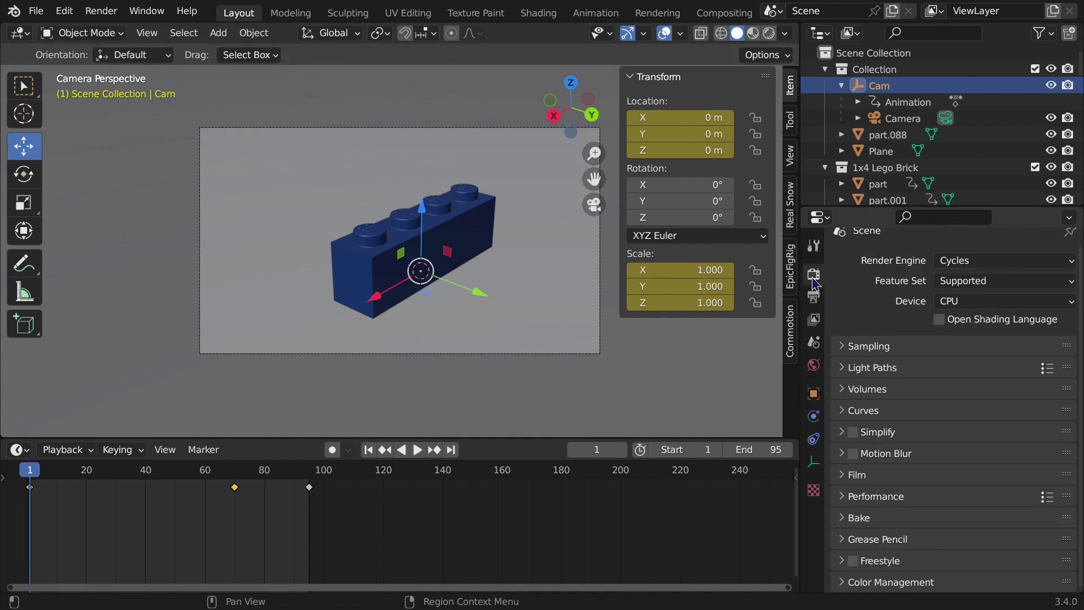
pyautogui.click(854, 453)
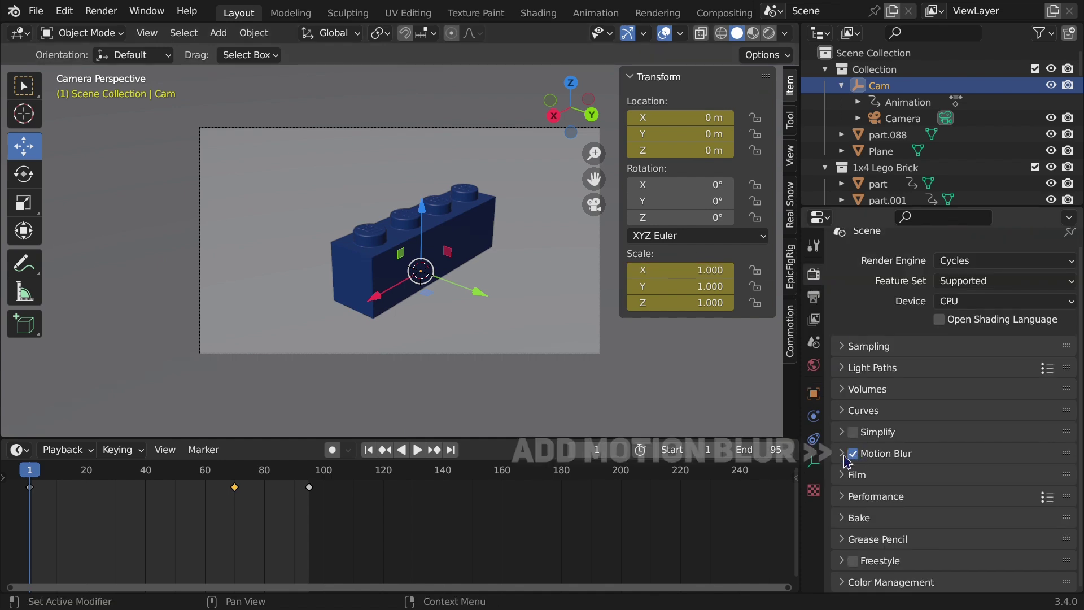
pyautogui.click(893, 453)
pyautogui.doubleClick(1008, 497)
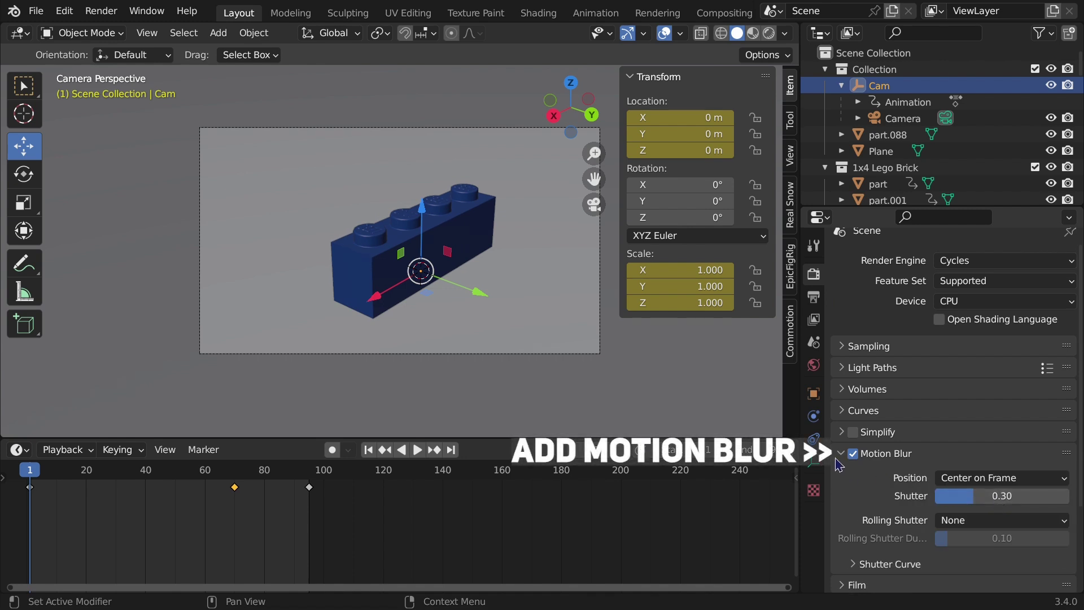
pyautogui.click(841, 454)
# Make the film background transparent
pyautogui.click(845, 477)
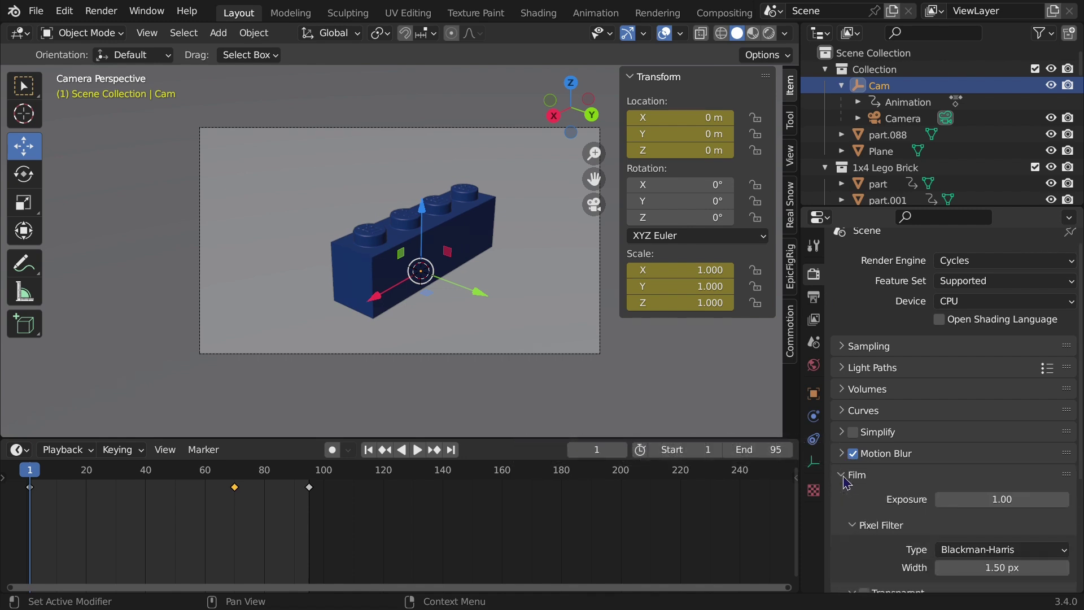
pyautogui.scroll(-1, 847, 484)
pyautogui.scroll(-2, 852, 497)
pyautogui.click(865, 516)
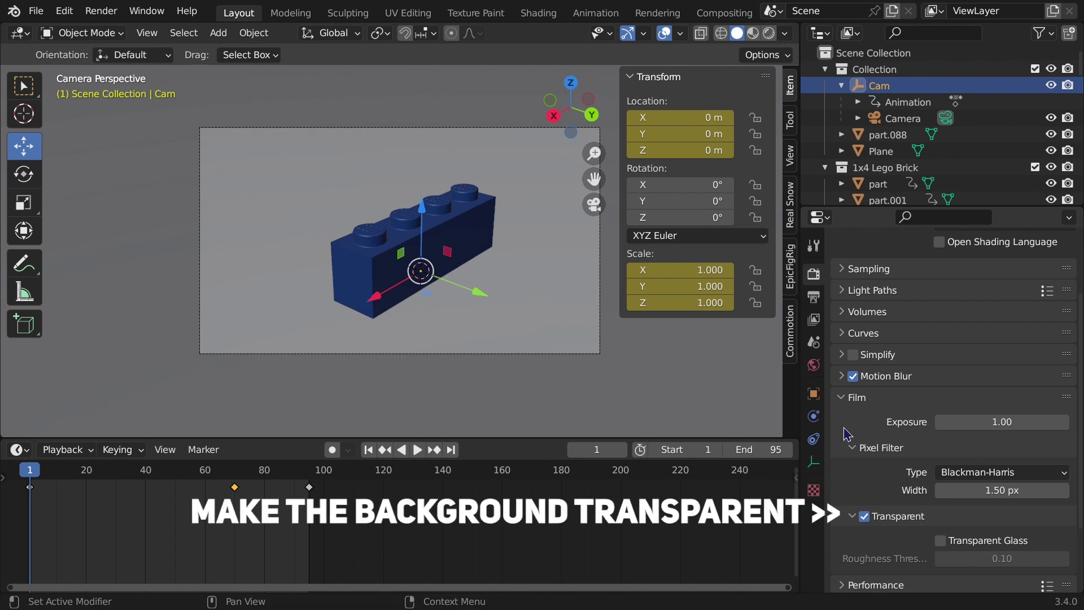
pyautogui.click(848, 398)
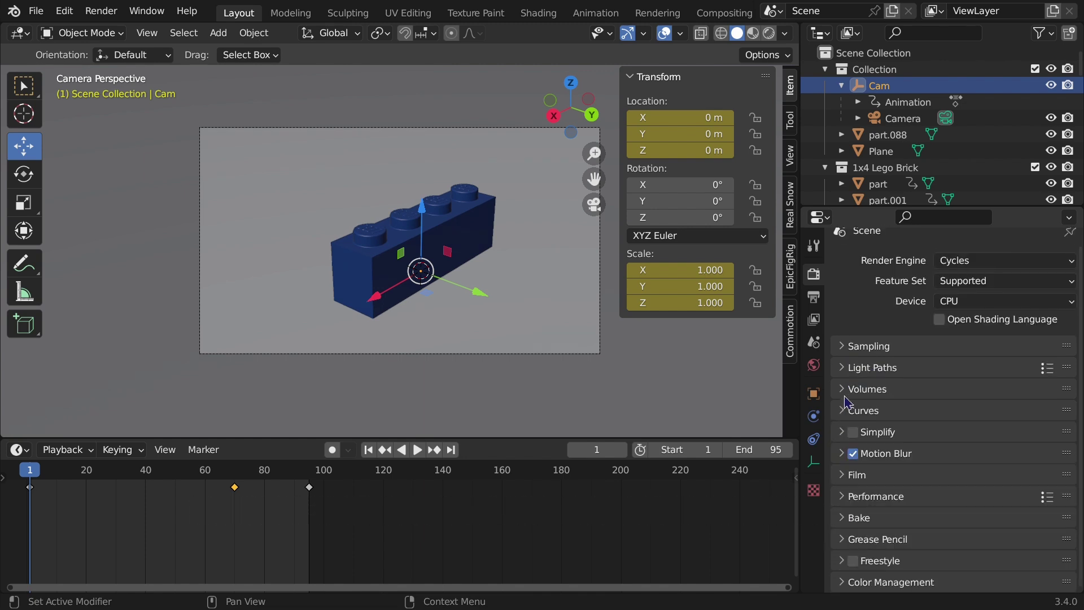
# Set render max samples to 24 and the noise threshold to 1.0000
pyautogui.click(850, 347)
pyautogui.write('24')
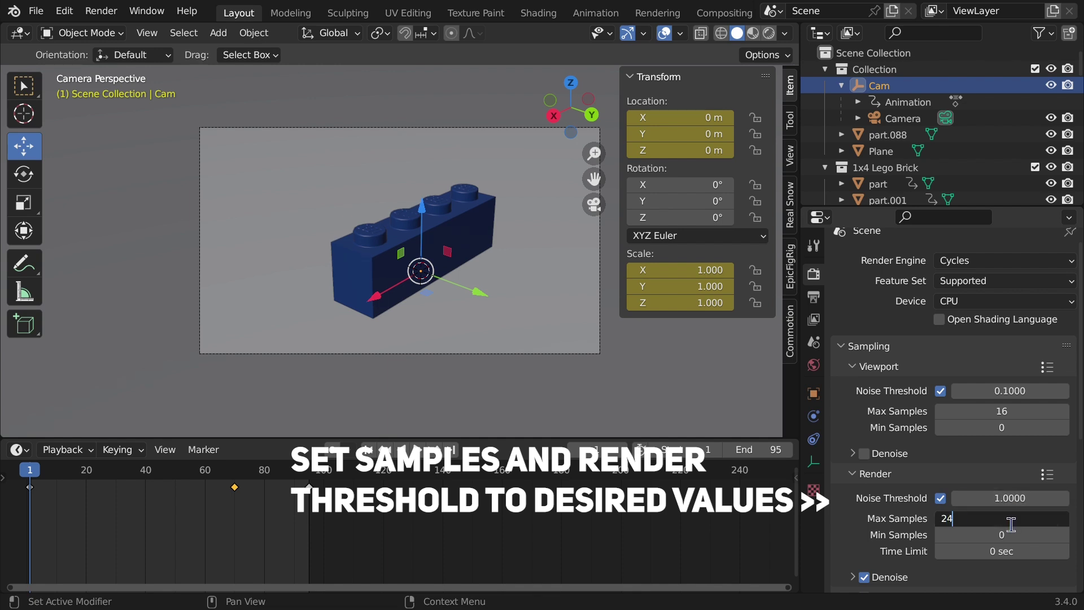
pyautogui.click(859, 476)
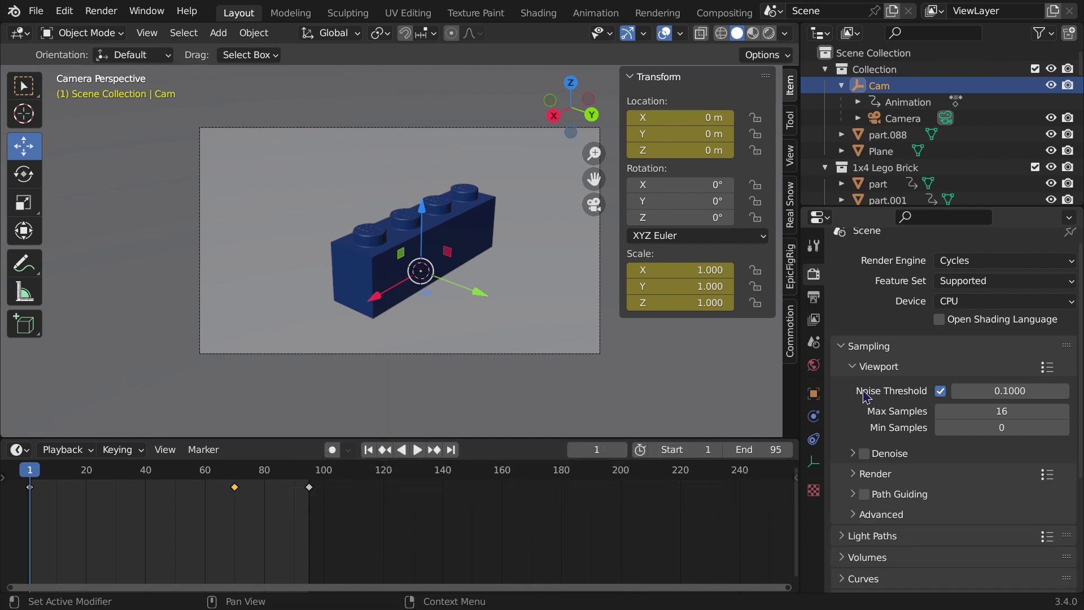
pyautogui.click(851, 346)
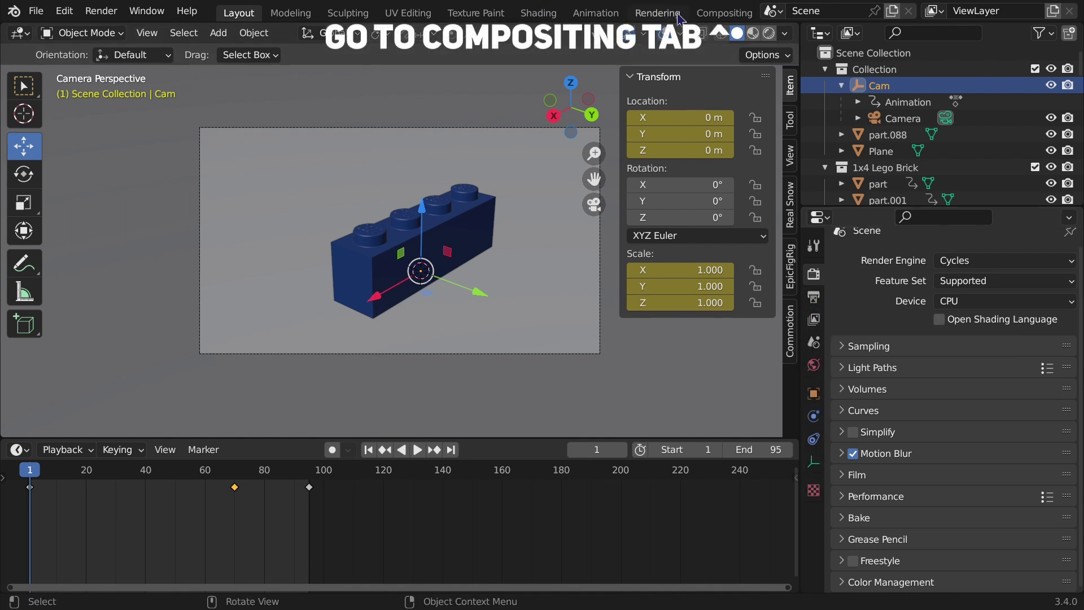
# Turn on Use Nodes and insert an Alpha Over node between Render Layers and Composite
pyautogui.click(722, 13)
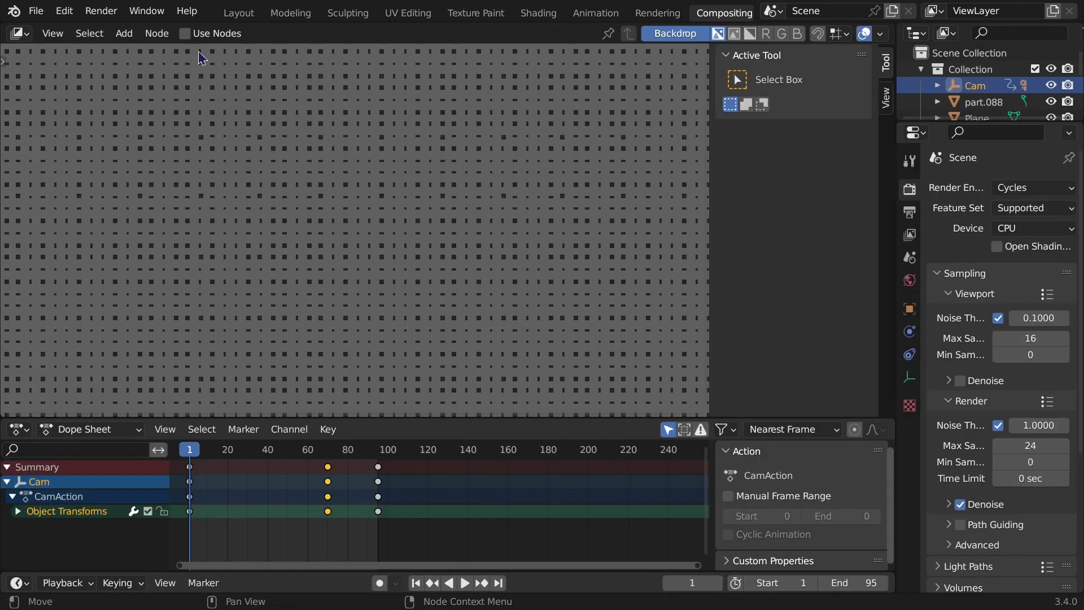
pyautogui.click(185, 34)
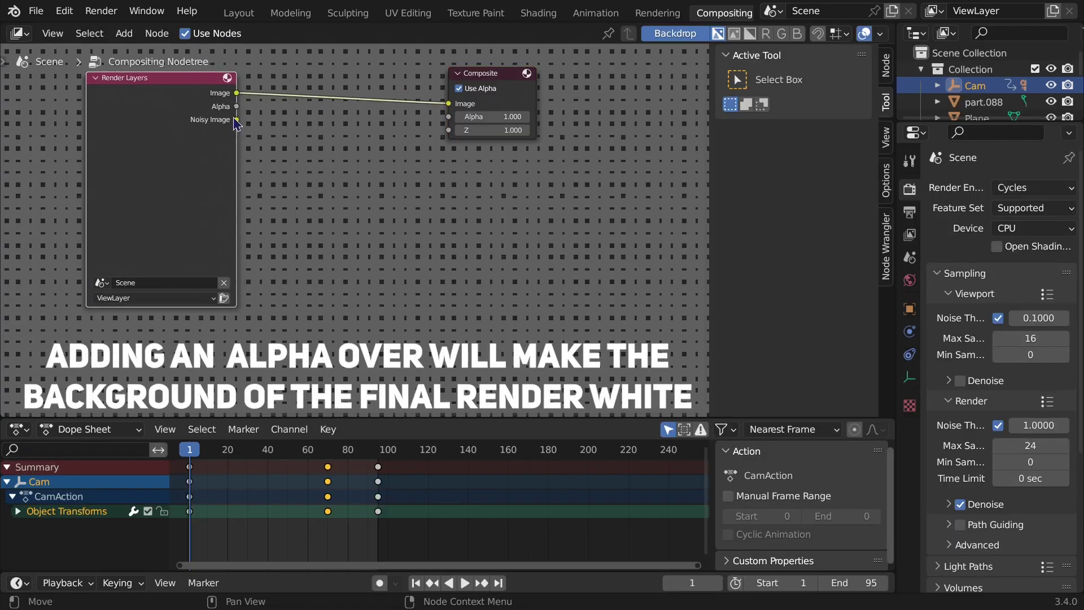
pyautogui.hotkey('shift', 'a')
pyautogui.click(414, 189)
pyautogui.write('alph')
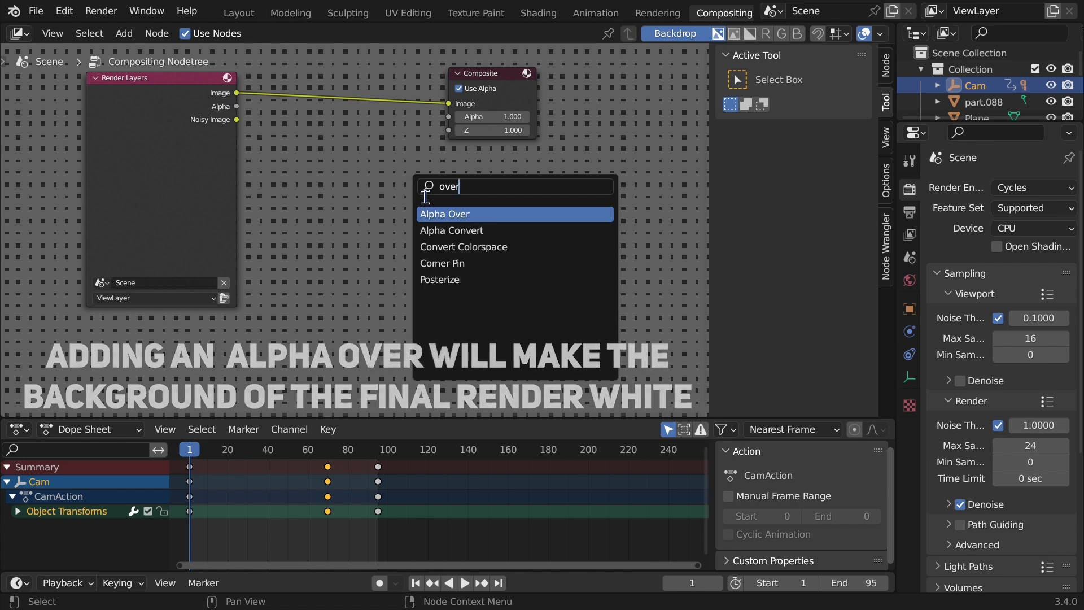
pyautogui.press('Return')
pyautogui.click(319, 93)
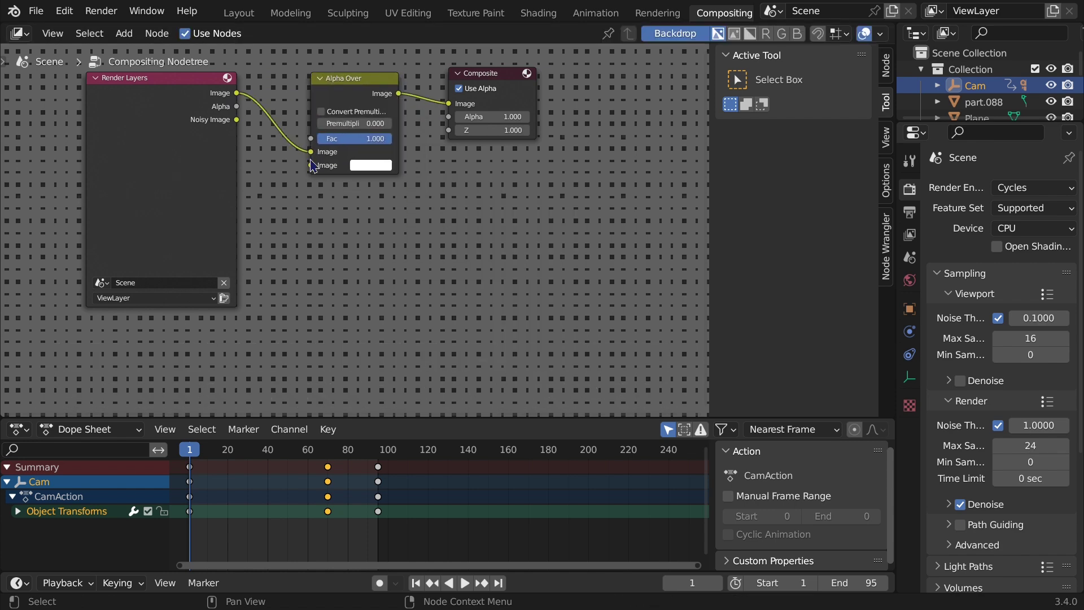
# Back in Layout, add a sun light 100 m above the brick, tilted 20° on Y
pyautogui.click(251, 15)
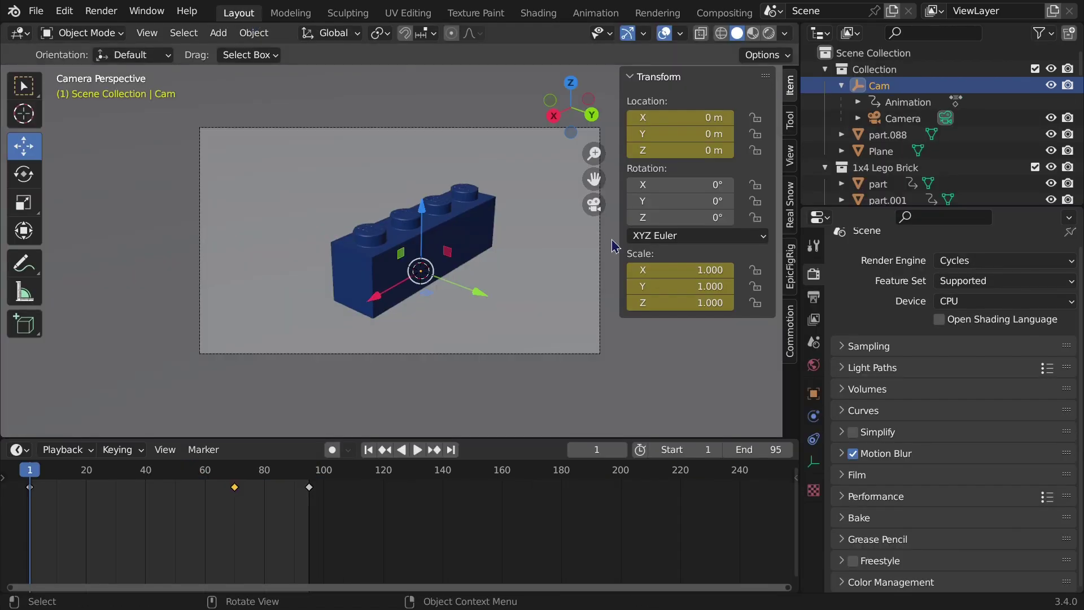
pyautogui.click(596, 211)
pyautogui.scroll(-5, 596, 211)
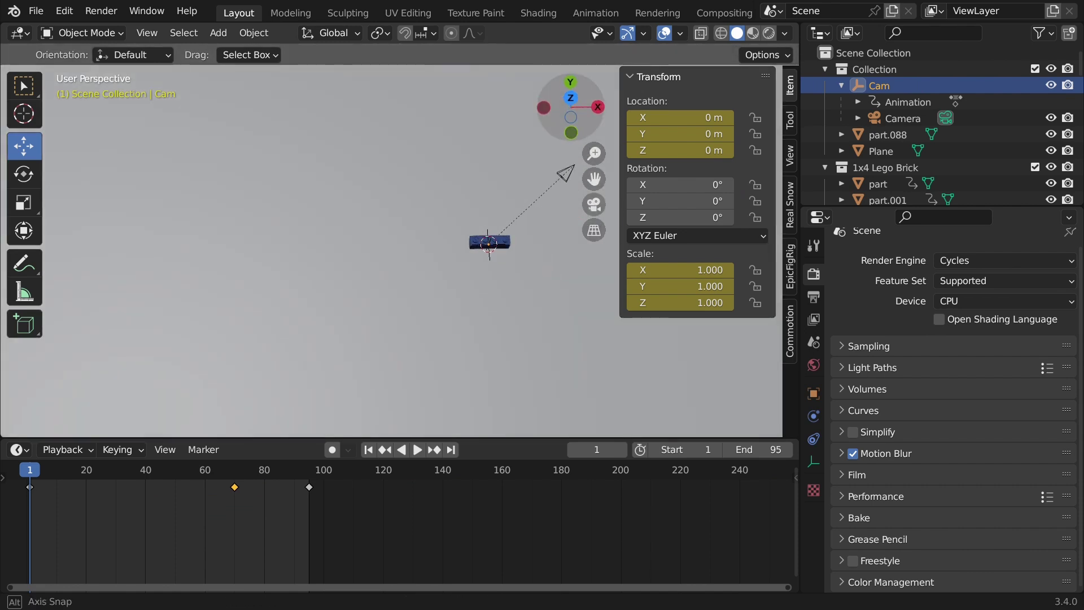
pyautogui.moveTo(571, 107)
pyautogui.mouseDown()
pyautogui.moveTo(588, 112)
pyautogui.moveTo(574, 110)
pyautogui.mouseUp()
pyautogui.hotkey('shift', 'a')
pyautogui.click(372, 273)
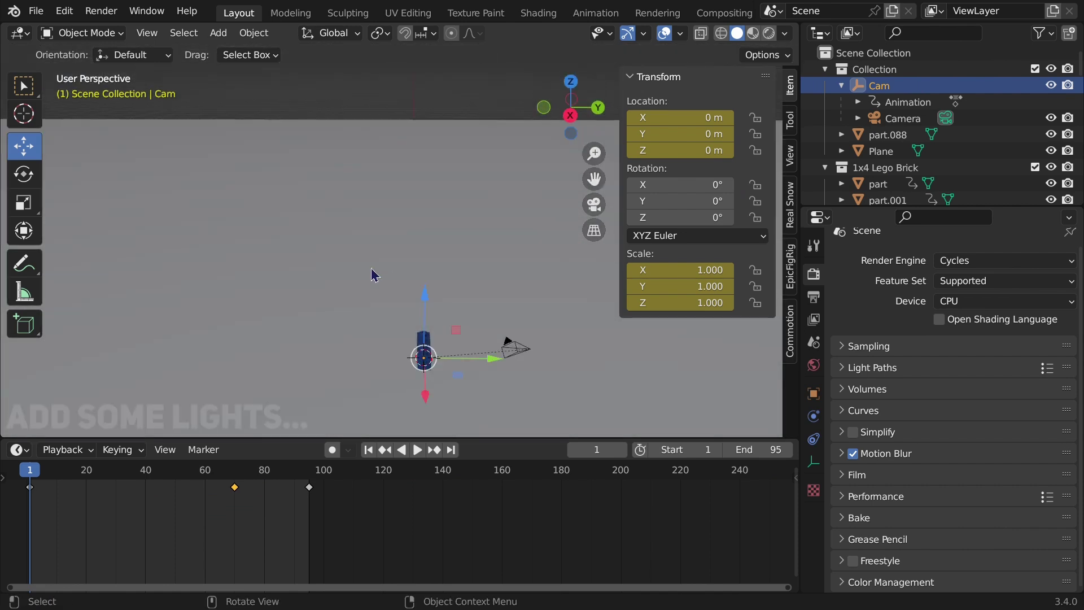
pyautogui.write('gz40')
pyautogui.press('BackSpace')
pyautogui.press('BackSpace')
pyautogui.write('100')
pyautogui.press('Return')
pyautogui.write('20')
pyautogui.press('Return')
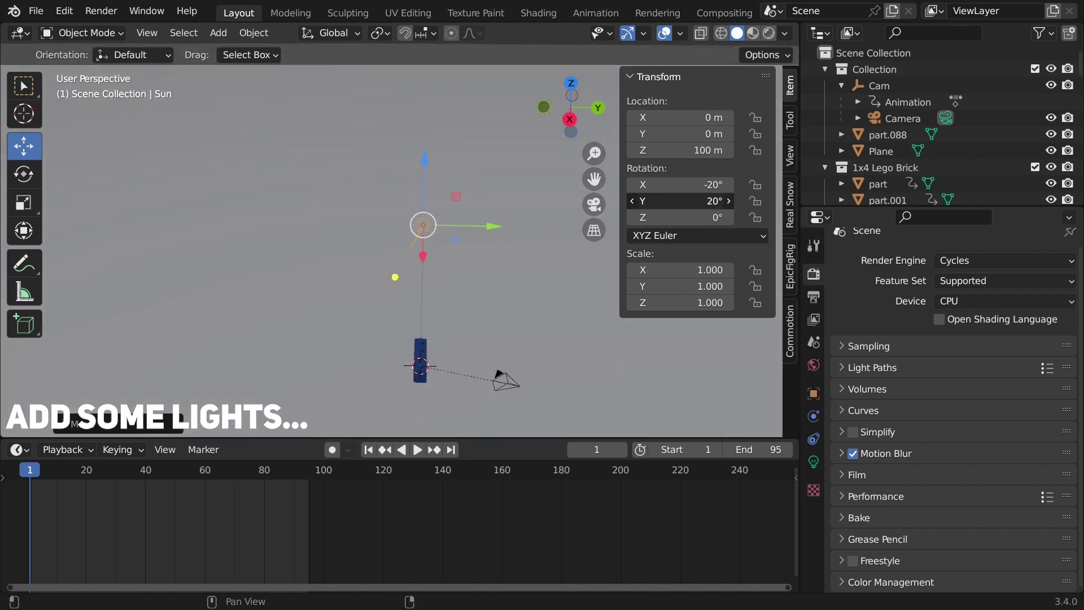
# Duplicate the sun as a second light at 120 m, rotated 25°/-10°, strength 1.5
pyautogui.click(814, 462)
pyautogui.hotkey('shift', 'd')
pyautogui.write('z20')
pyautogui.press('Return')
pyautogui.doubleClick(680, 185)
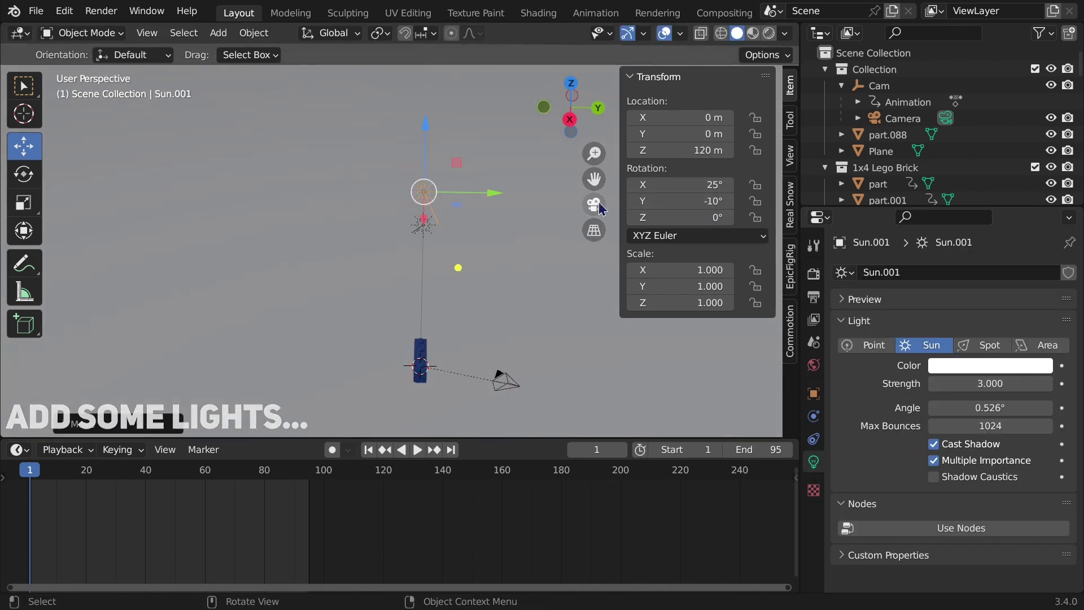
pyautogui.click(594, 204)
pyautogui.click(102, 11)
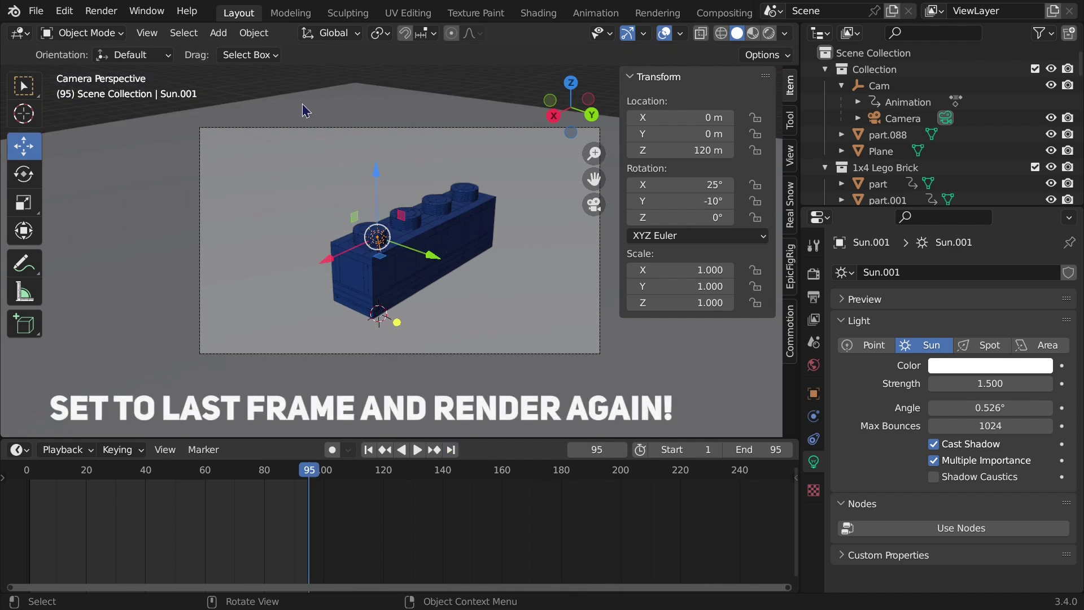
# Render frame 95 as an image, then launch the full animation render
pyautogui.click(101, 11)
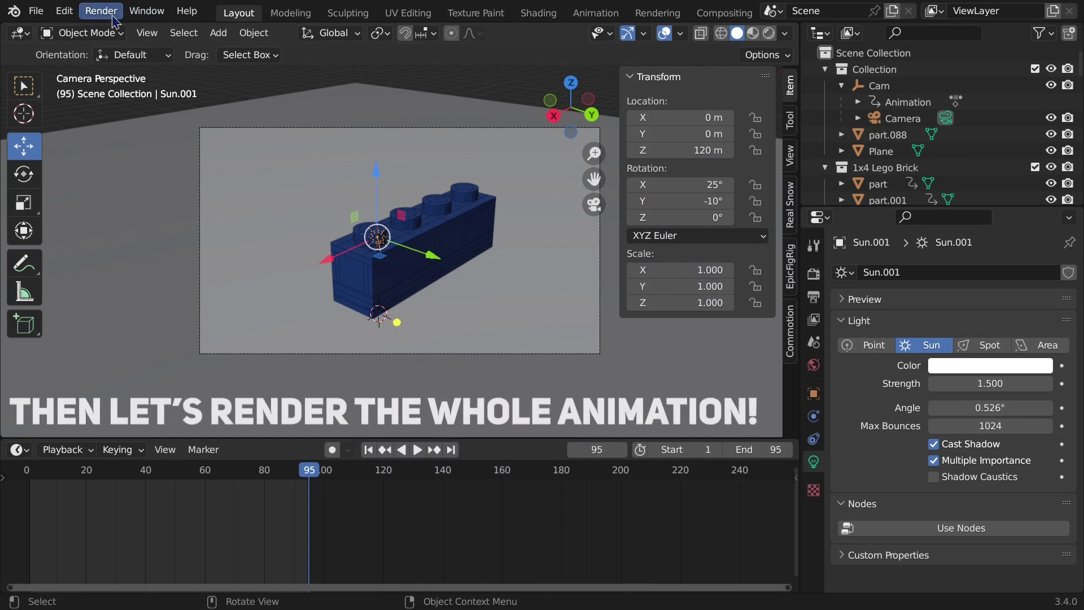
pyautogui.click(101, 10)
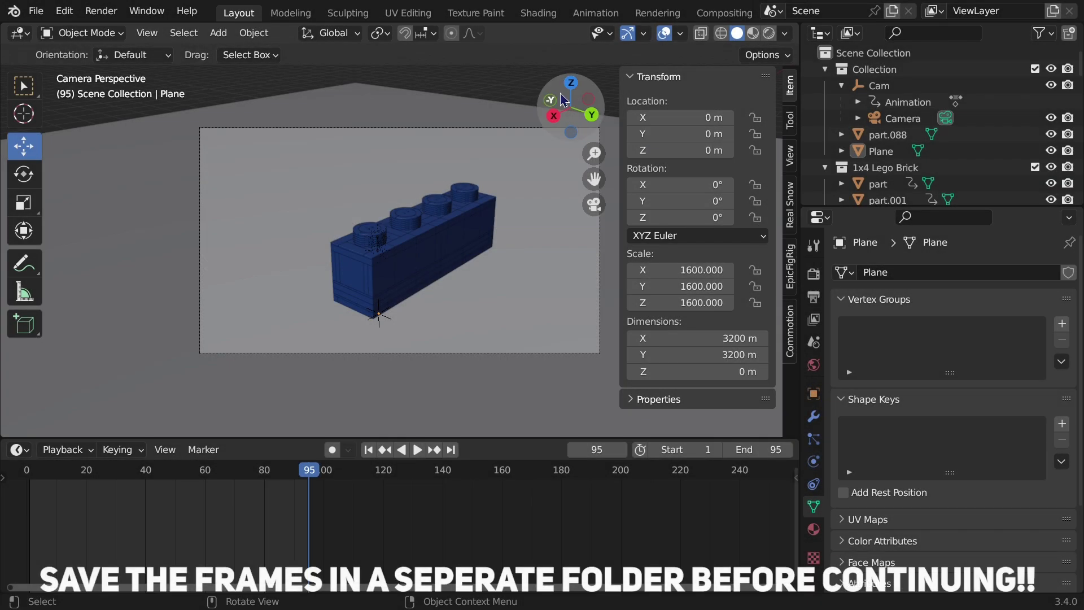
# Orbit around the brick, step to frame 89, and make 89 the animation Start frame
pyautogui.click(594, 204)
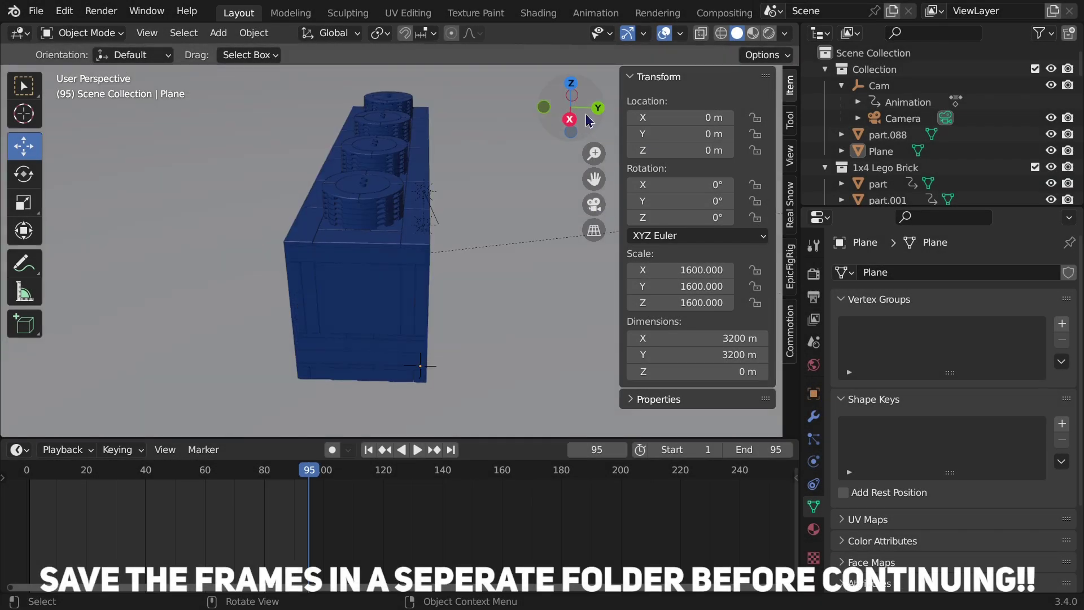
pyautogui.moveTo(587, 120)
pyautogui.mouseDown()
pyautogui.moveTo(451, 121)
pyautogui.moveTo(418, 136)
pyautogui.mouseUp()
pyautogui.moveTo(418, 136); pyautogui.dragTo(404, 141, button='middle')
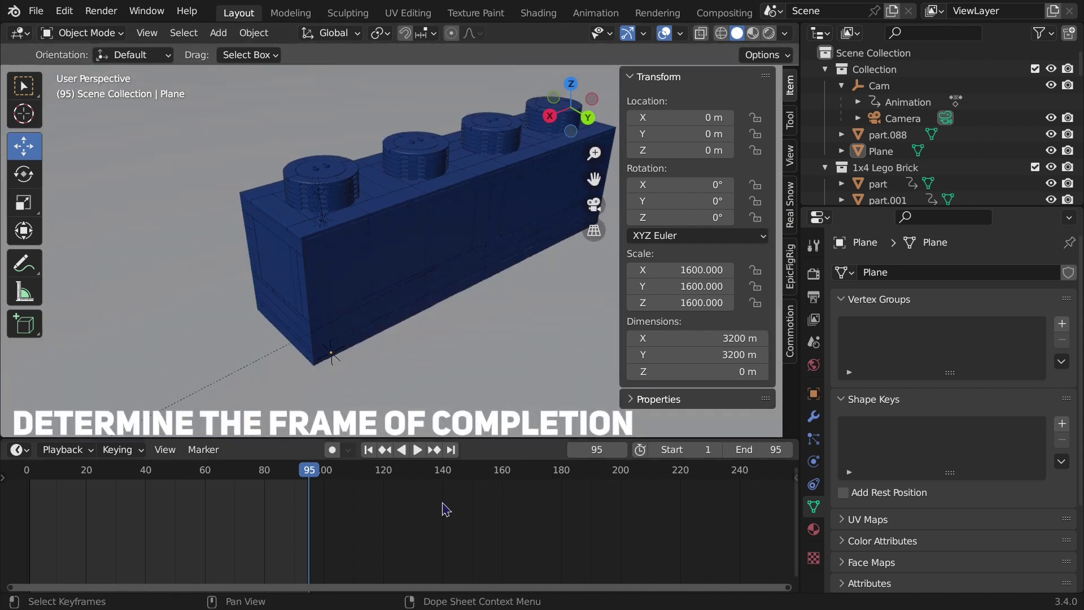
pyautogui.press('Left')
pyautogui.press('Left')
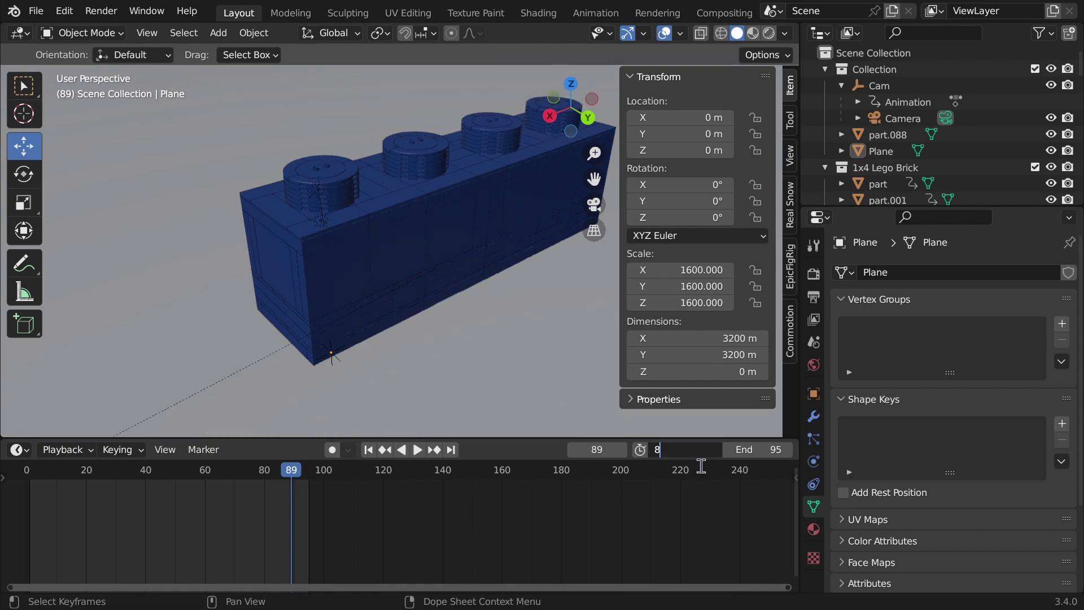
pyautogui.write('9')
pyautogui.press('Return')
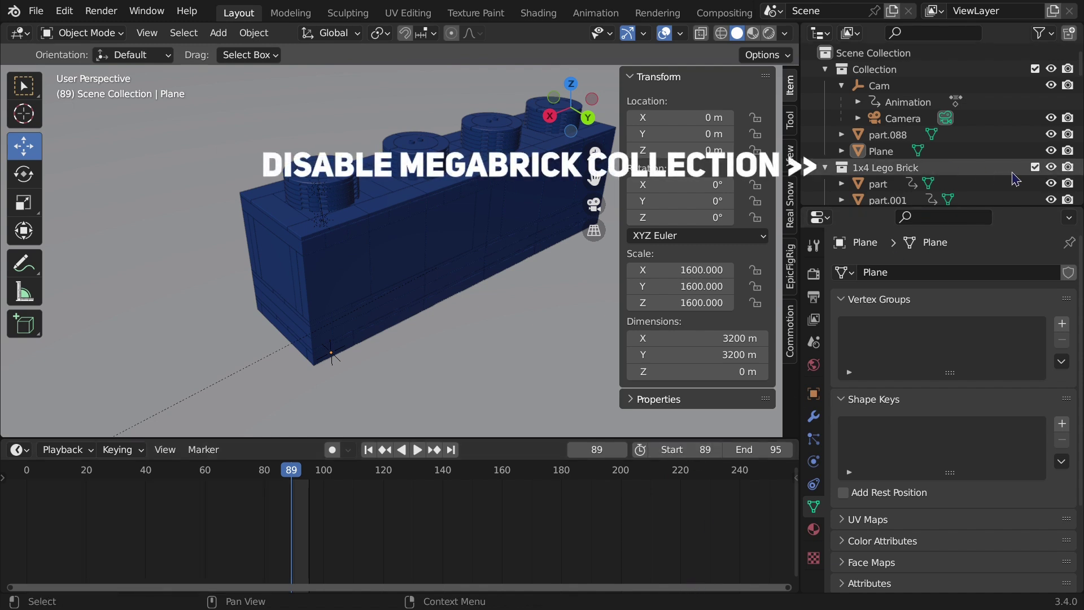
# Exclude the 1x4 Lego Brick collection, duplicate part.088 in place, and hide the original
pyautogui.click(1035, 168)
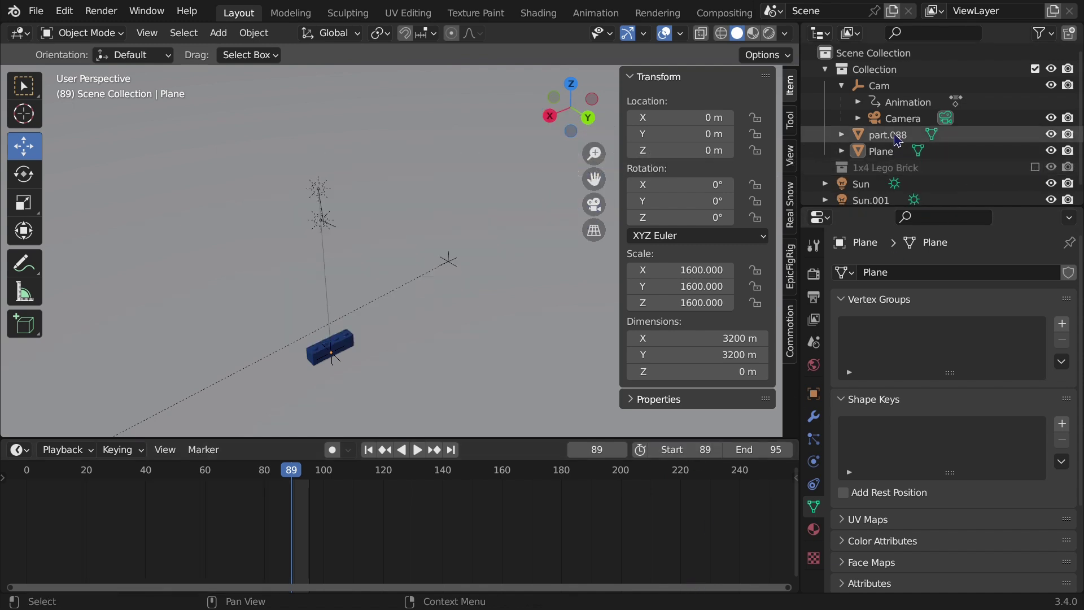
pyautogui.click(994, 134)
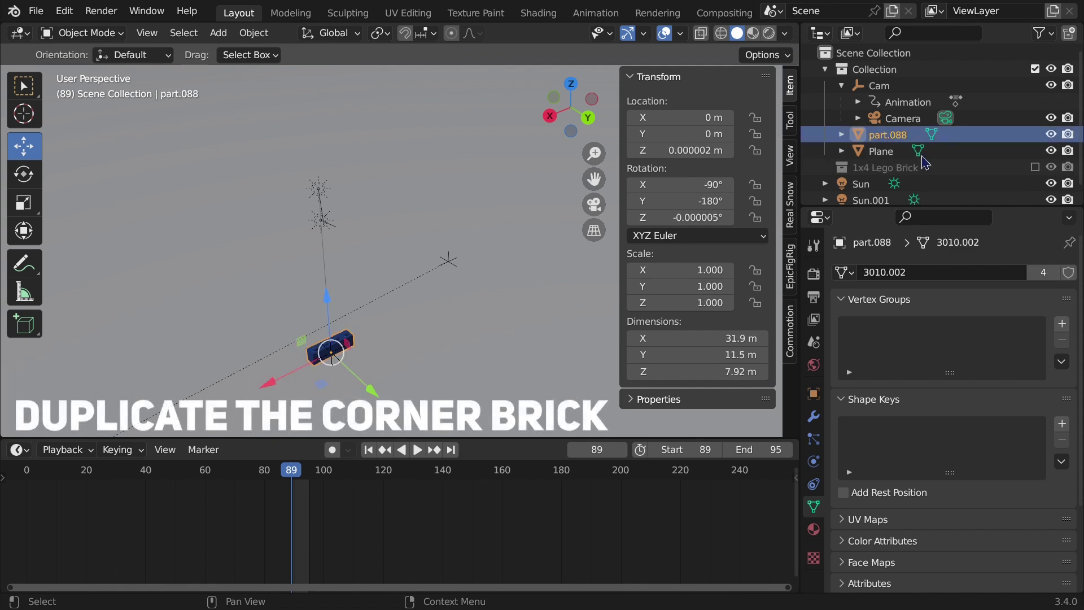
pyautogui.hotkey('shift', 'd')
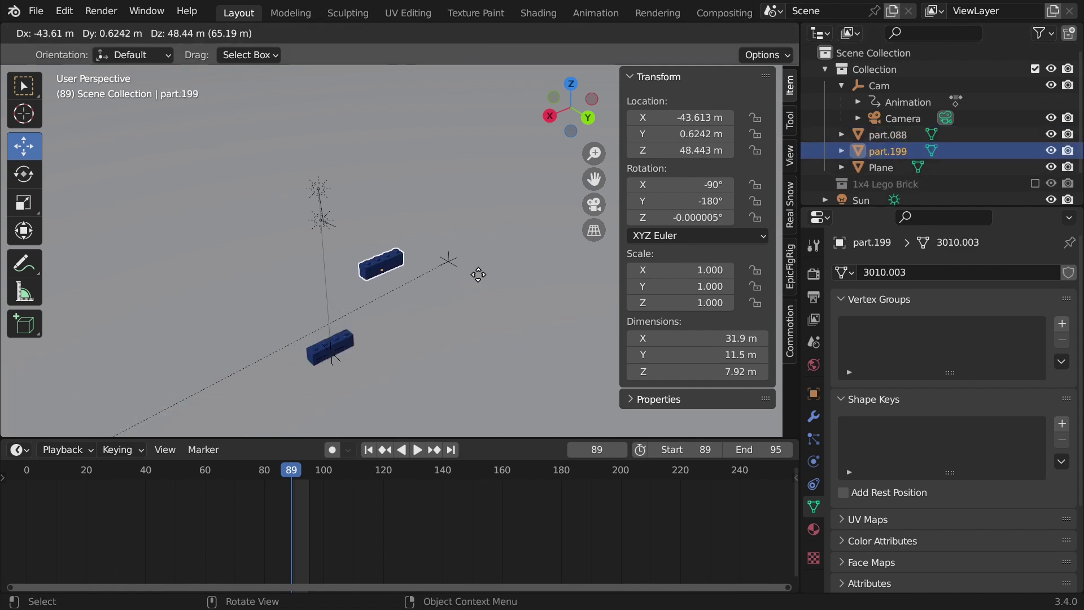
pyautogui.press('Escape')
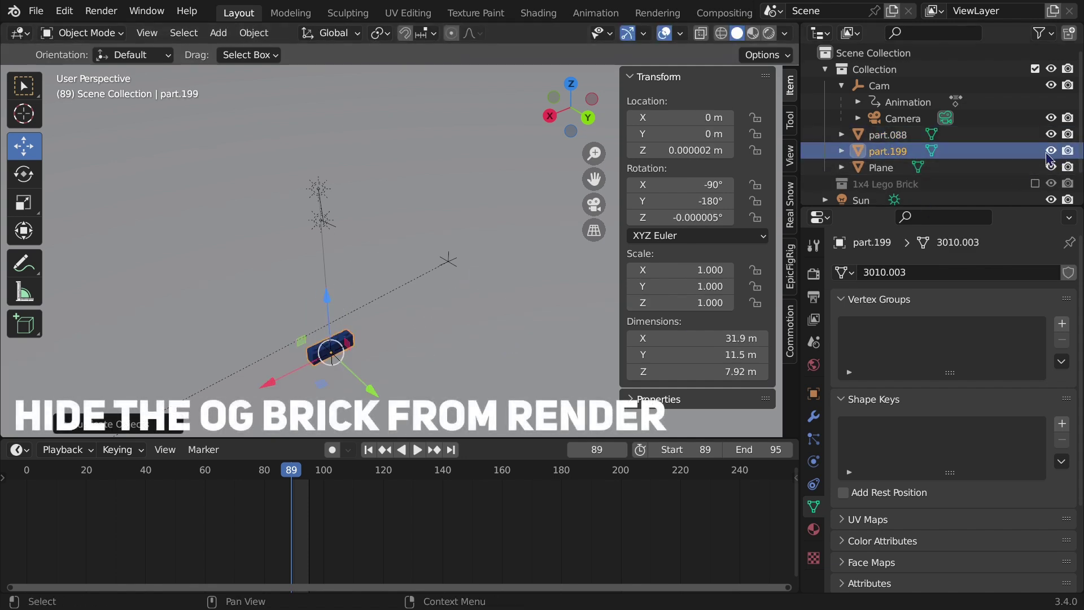
pyautogui.click(1068, 135)
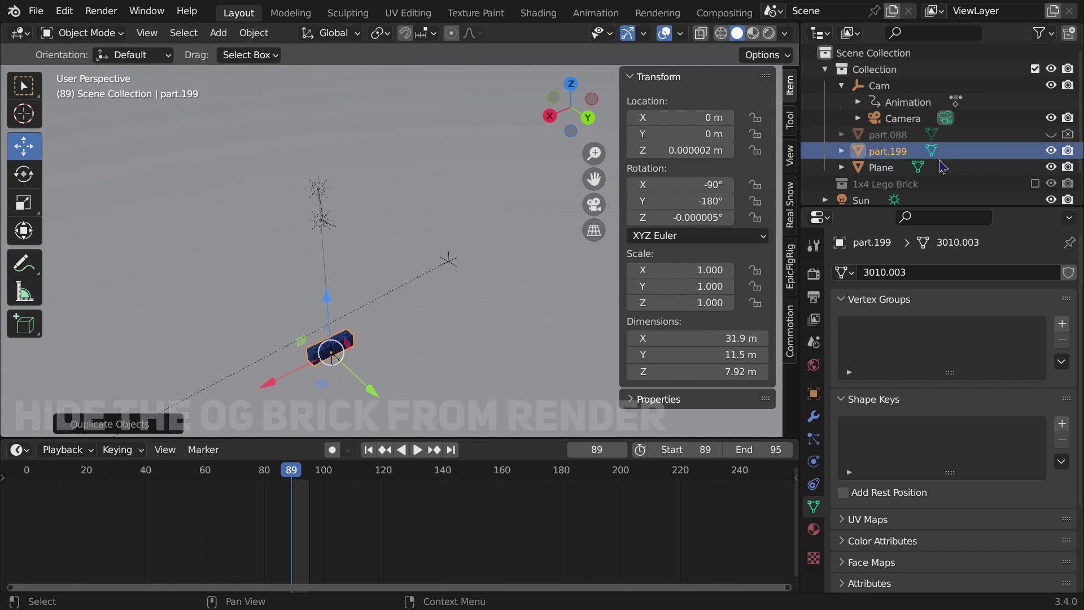
# Scale the copy part.199 by 10 and place it at X -142.32 m, Y -35.579 m
pyautogui.write('s1')
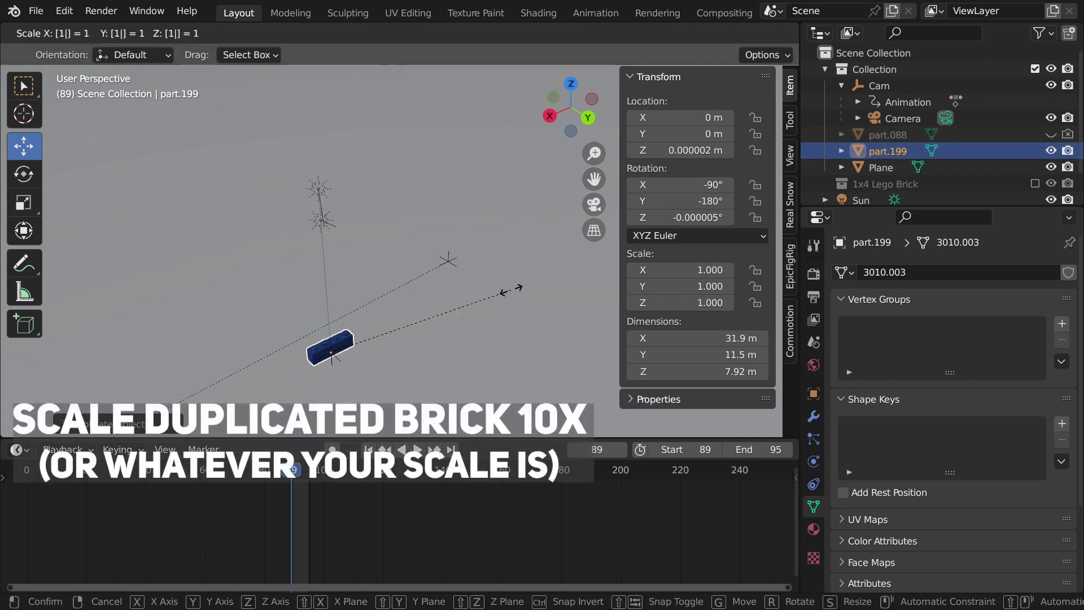
pyautogui.write('0')
pyautogui.press('Return')
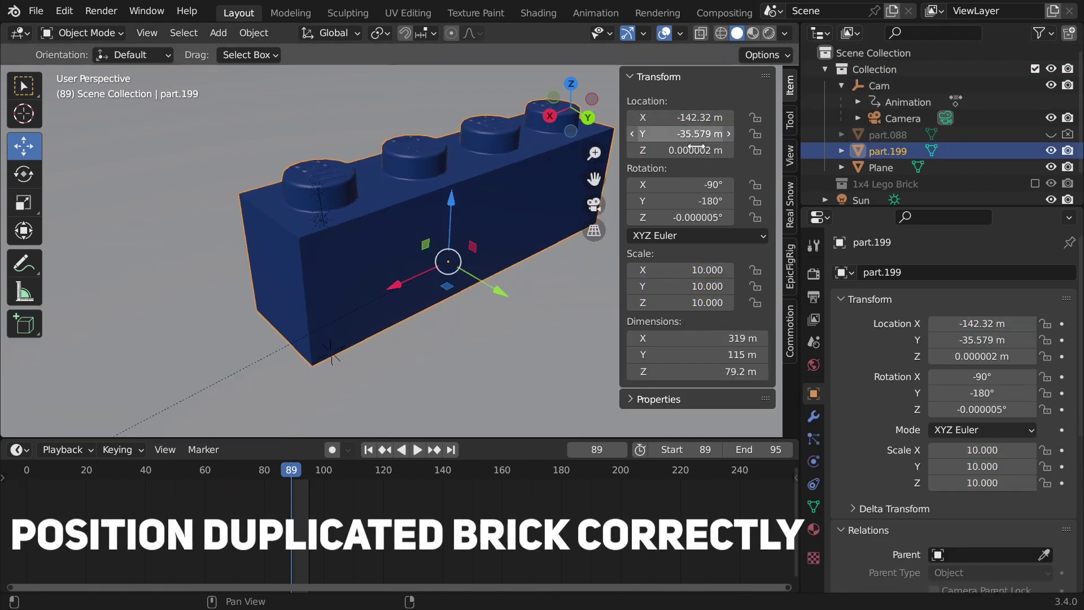
pyautogui.click(1036, 185)
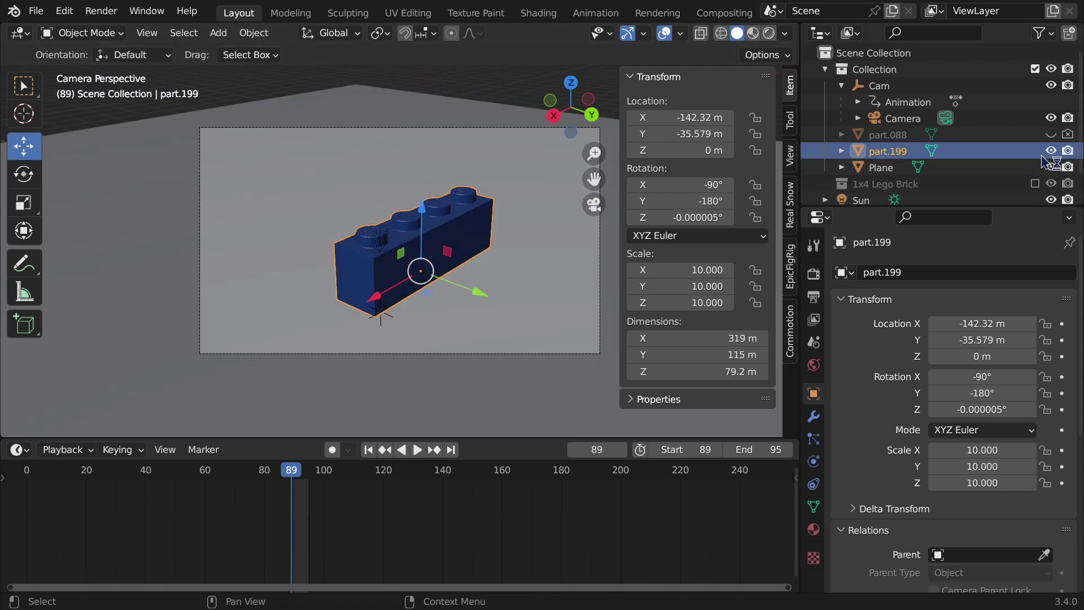
# Render frames 89–95 showing the single 10x brick part.199
pyautogui.click(99, 17)
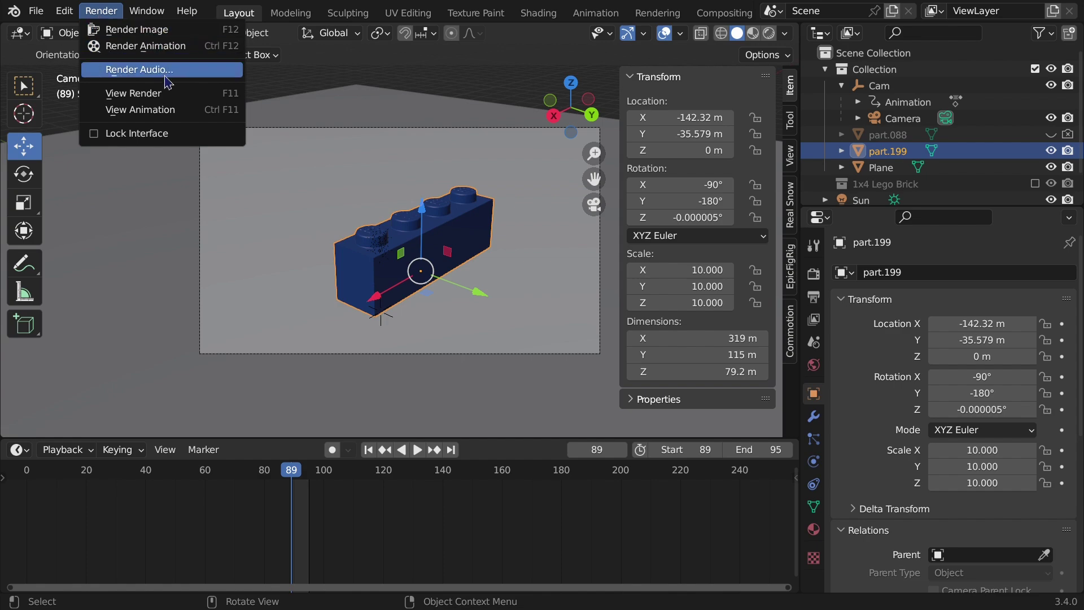